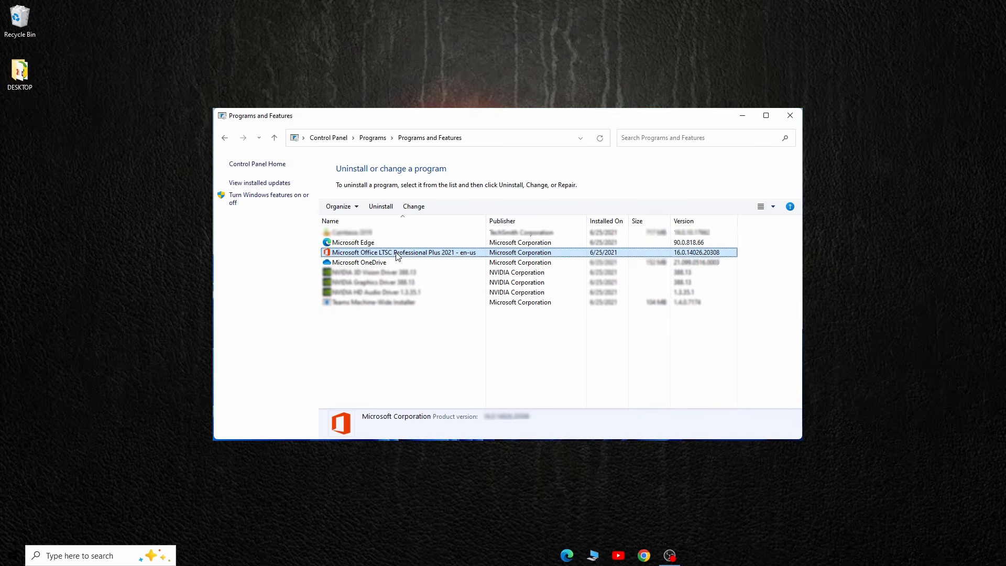
Step: Uninstall Microsoft Office LTSC Professional Plus 2021 - en-us and close the list of installed programs
{"action": "left_click", "coordinate": [381, 206]}
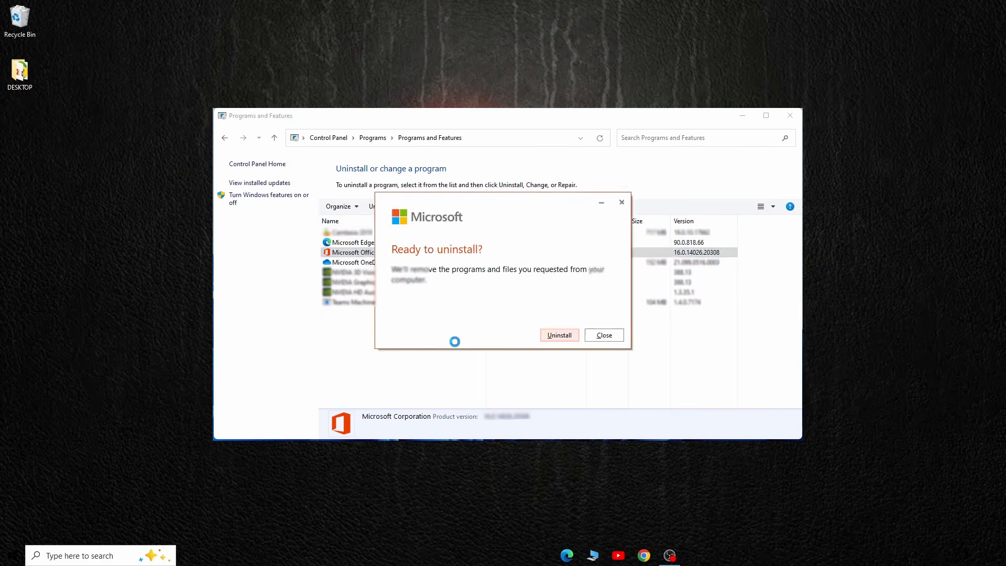
{"action": "left_click", "coordinate": [552, 336]}
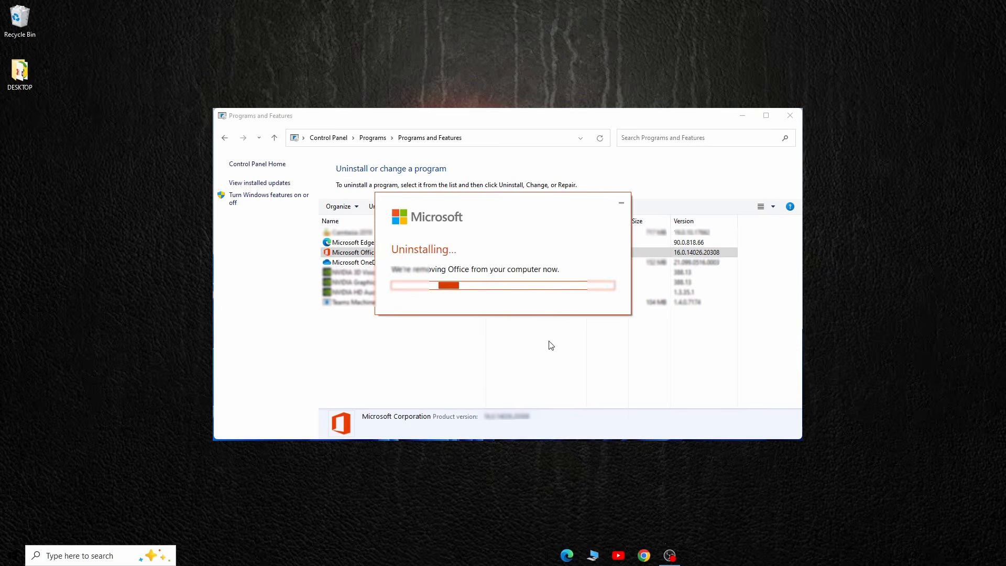
{"action": "left_click_drag", "start_coordinate": [531, 206], "coordinate": [476, 326]}
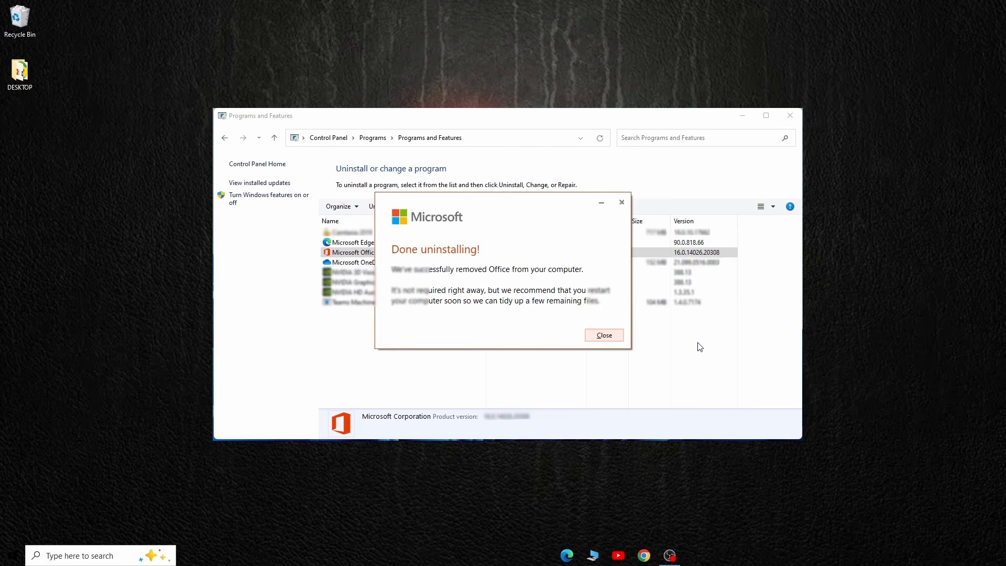
{"action": "left_click", "coordinate": [605, 336]}
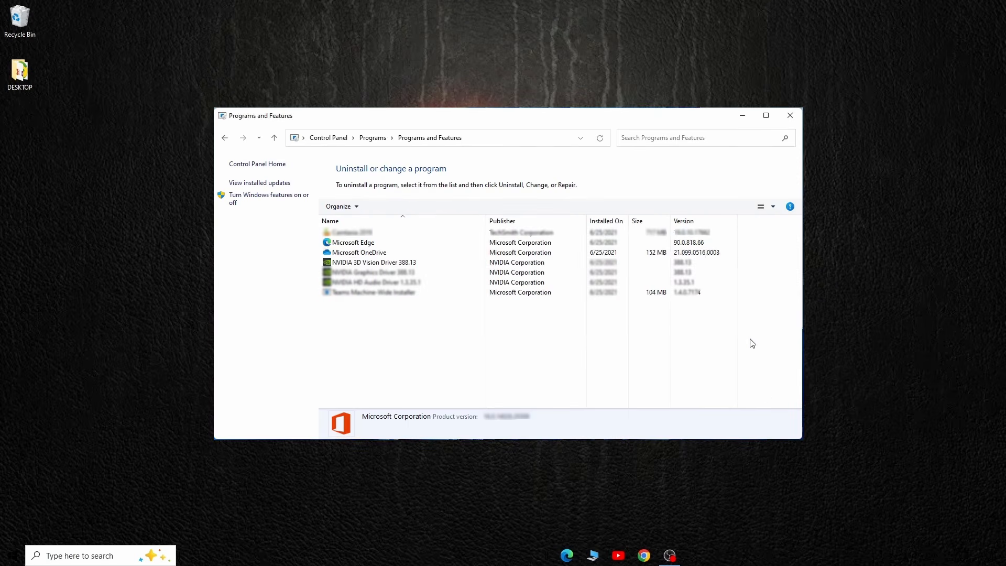
{"action": "left_click", "coordinate": [790, 116]}
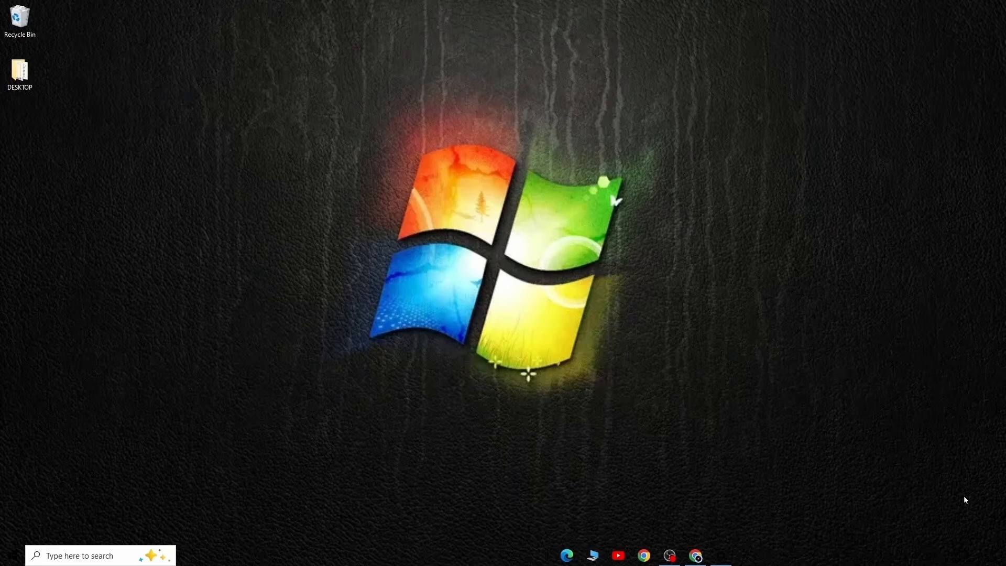
Step: Switch to Chrome, search Google for "office customisation tool" and open the Office Customization Tool page on config.office.com
{"action": "left_click", "coordinate": [696, 554]}
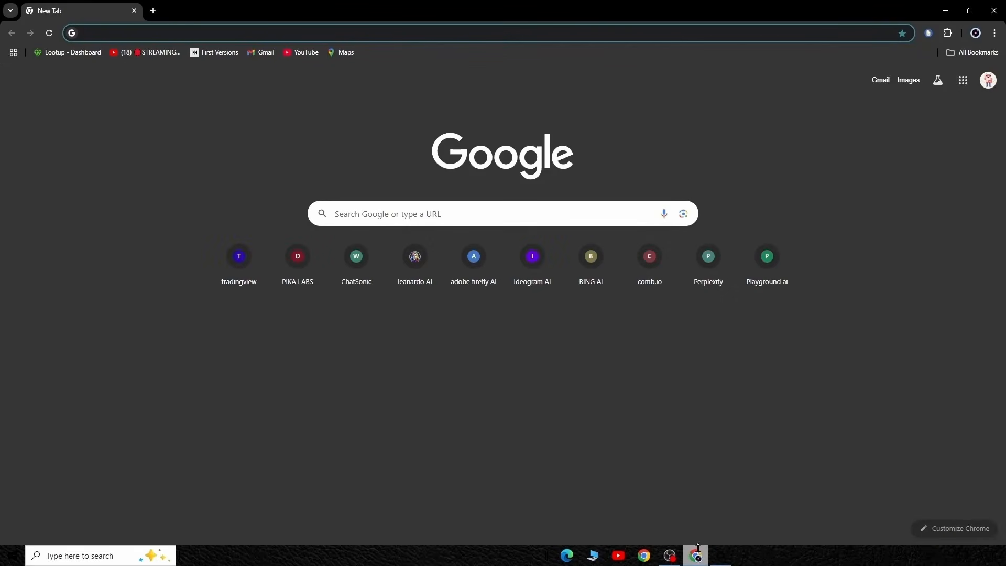
{"action": "left_click", "coordinate": [420, 215]}
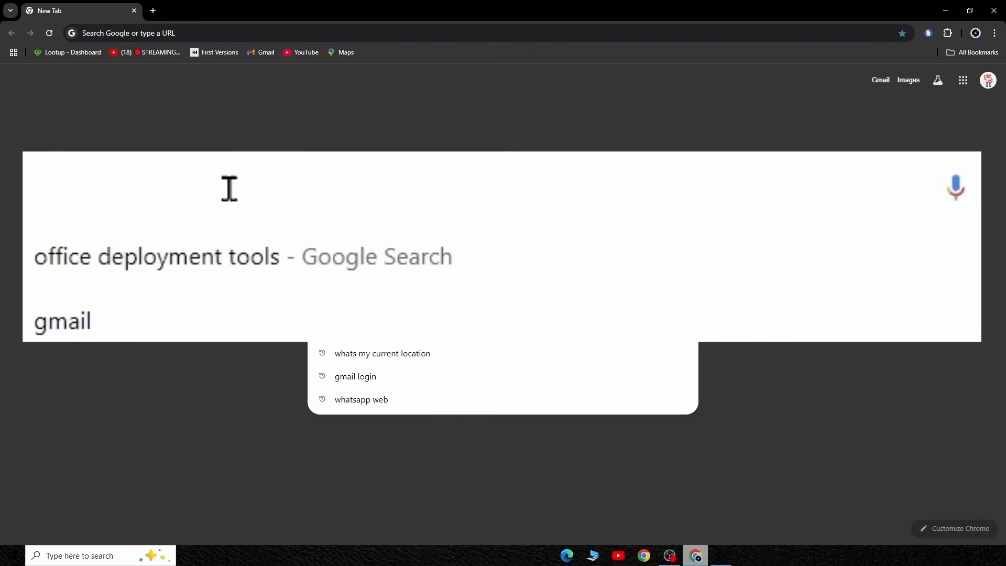
{"action": "type", "text": "office cust"}
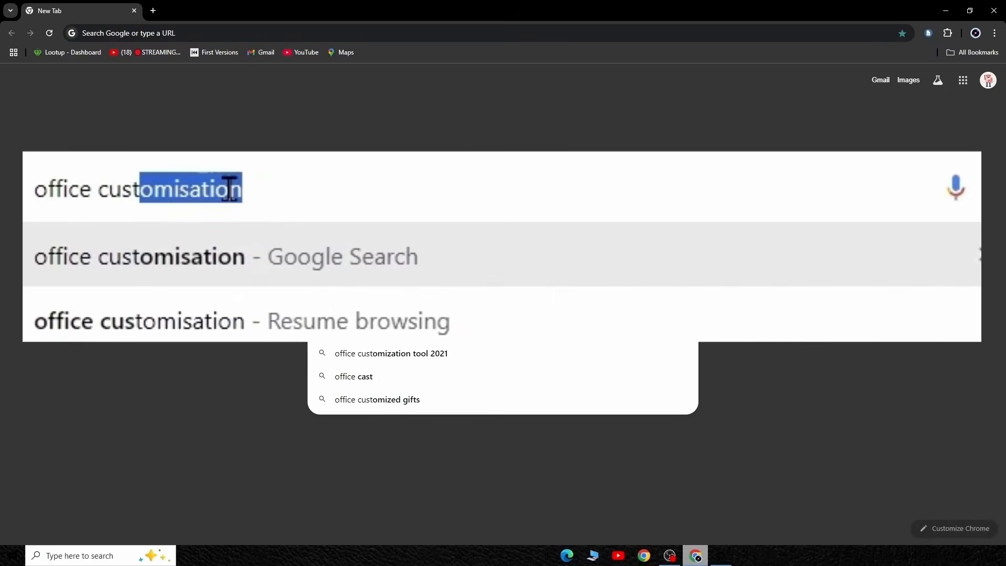
{"action": "type", "text": "omisation tool"}
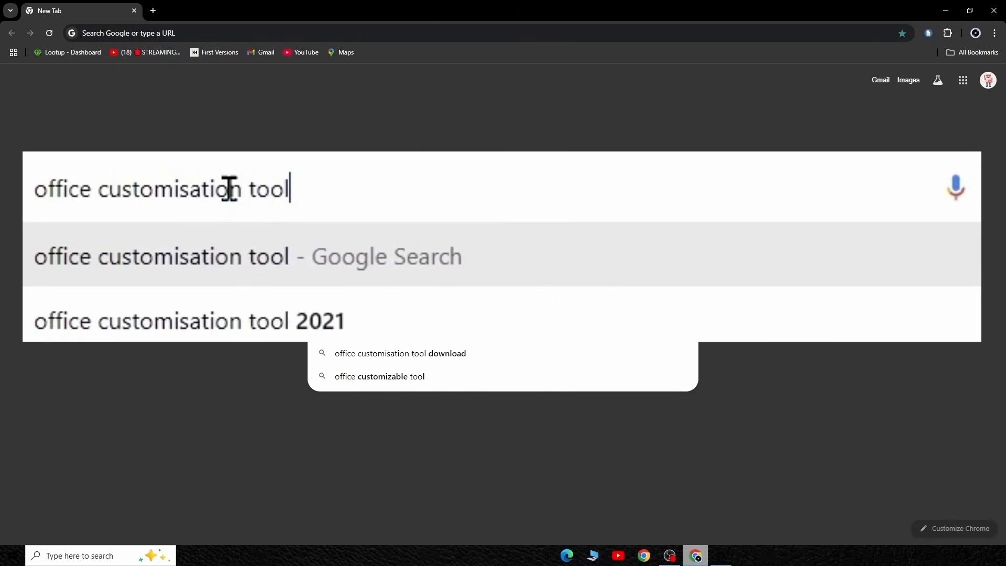
{"action": "key", "text": "Return"}
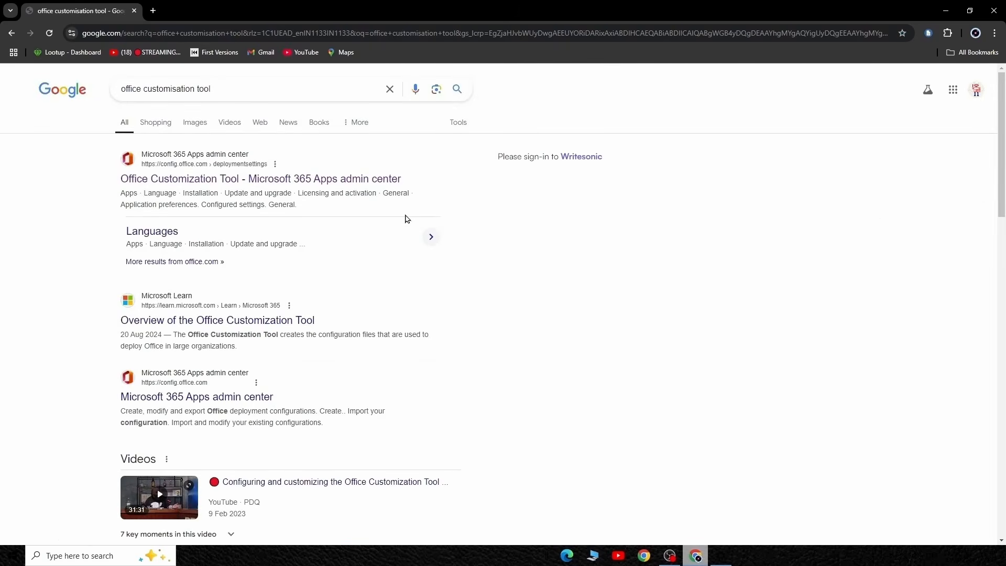
{"action": "left_click", "coordinate": [251, 180]}
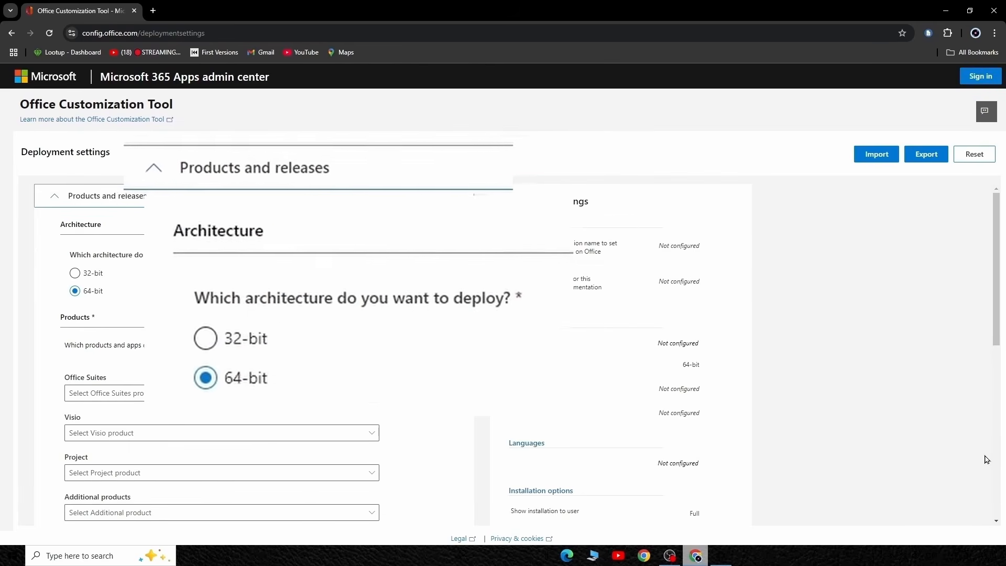
Step: Check the computer's system type in the System information of Control Panel, then return to the Office Customization Tool
{"action": "left_click", "coordinate": [111, 556]}
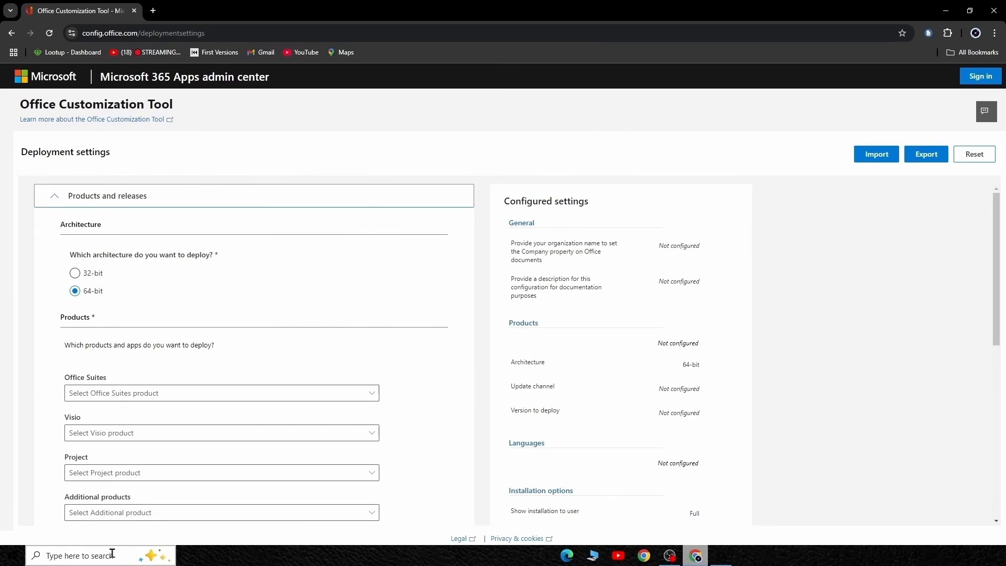
{"action": "type", "text": "contro"}
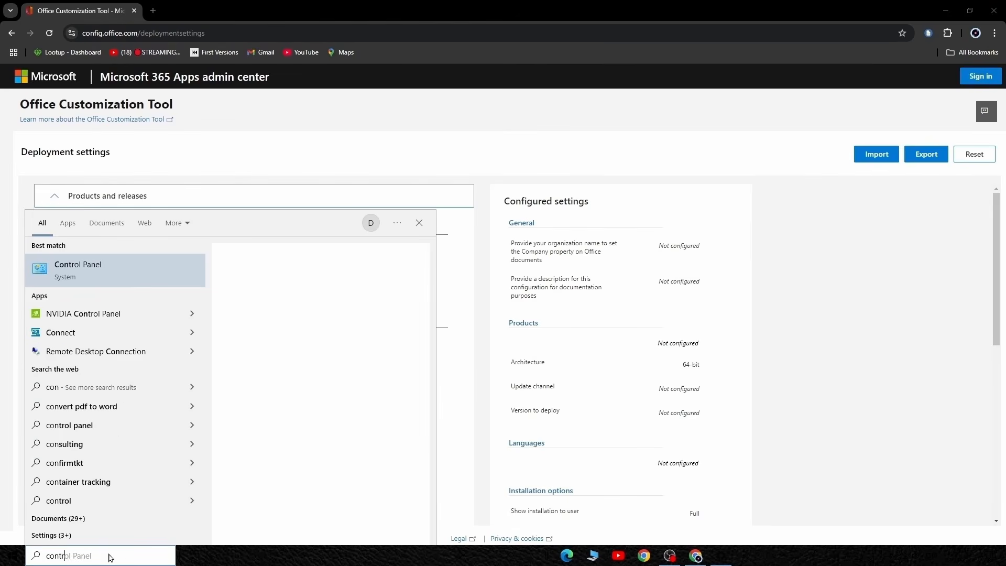
{"action": "type", "text": "l"}
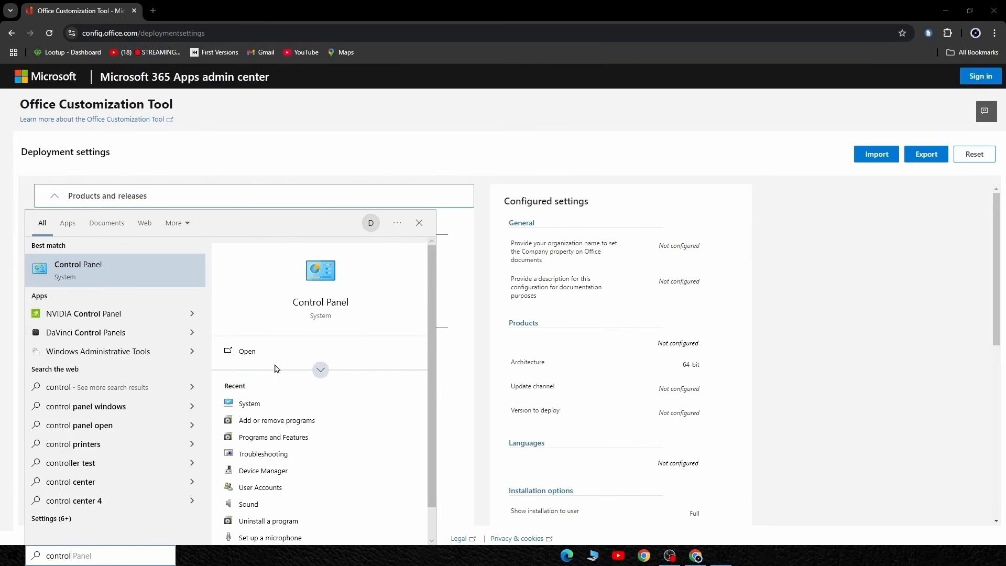
{"action": "left_click", "coordinate": [269, 355]}
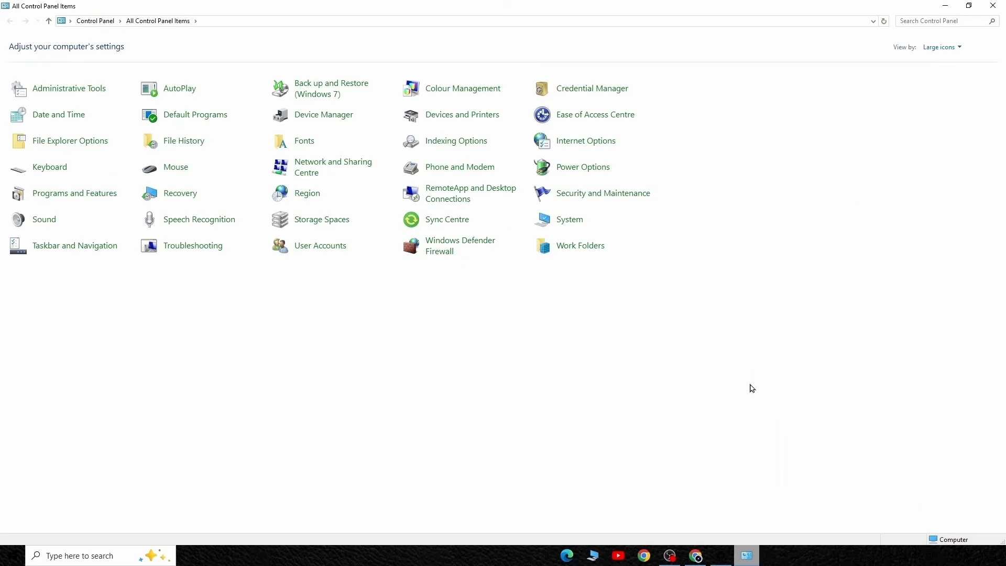
{"action": "left_click", "coordinate": [566, 222]}
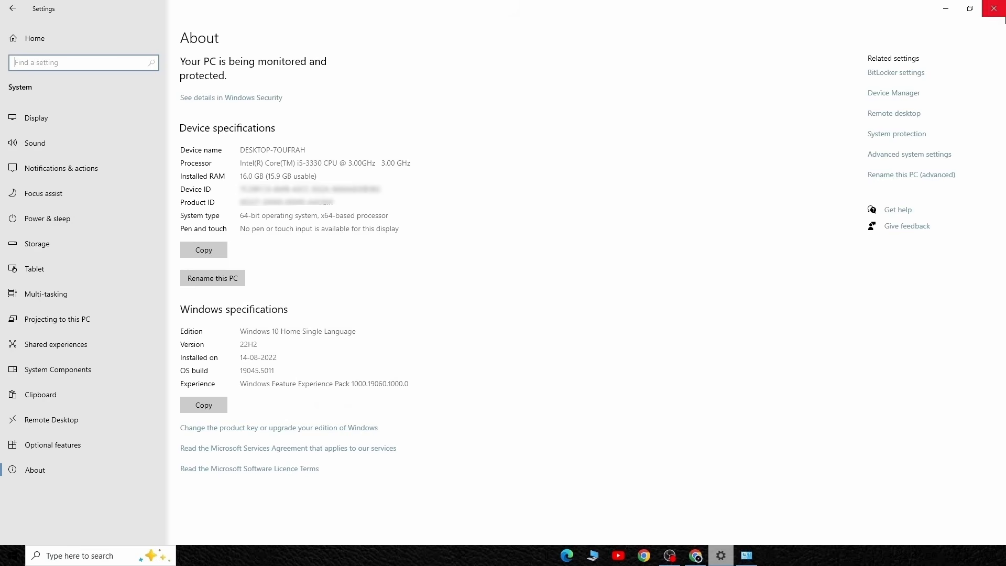
{"action": "left_click", "coordinate": [991, 9]}
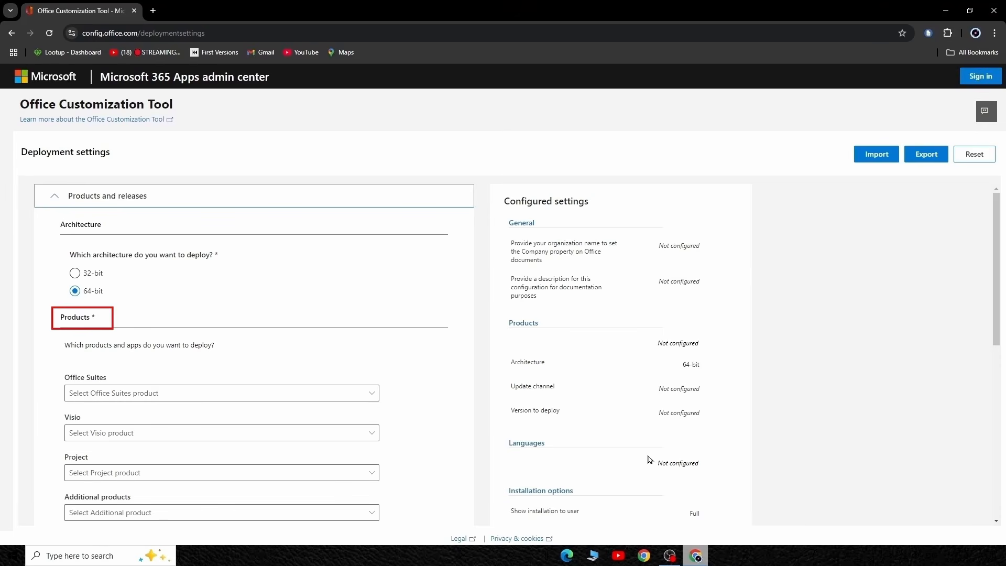
Step: Choose Office LTSC Professional Plus 2024 - Volume License as the Office suite, keep the default channel and apps, and continue to the language settings
{"action": "scroll", "coordinate": [419, 441], "scroll_direction": "down", "scroll_amount": 1}
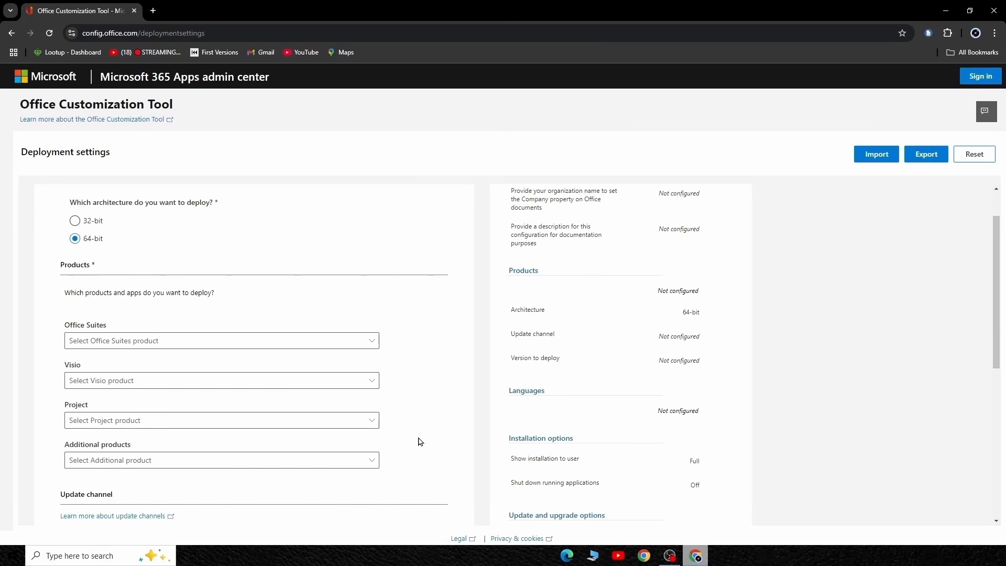
{"action": "left_click", "coordinate": [373, 342]}
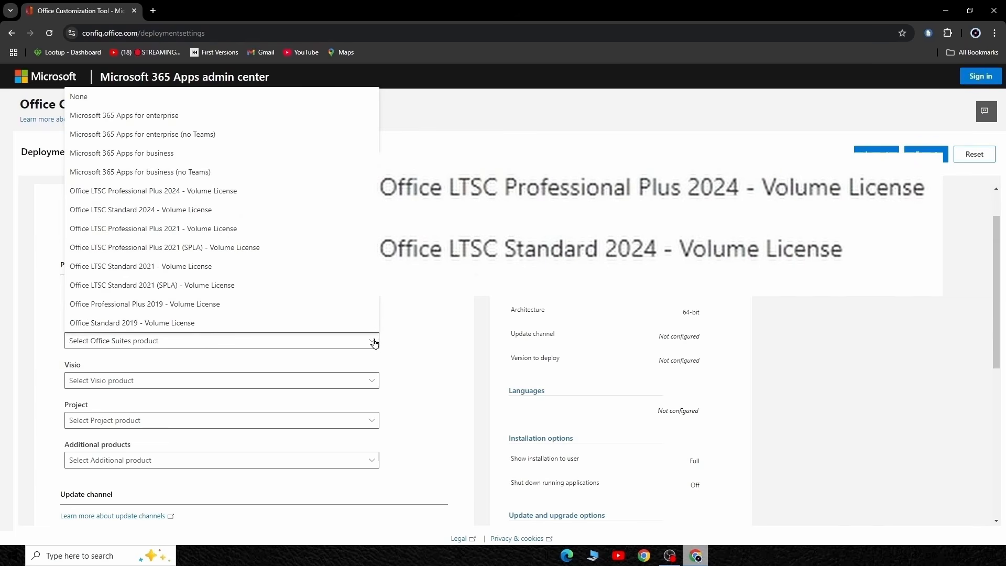
{"action": "left_click", "coordinate": [262, 197]}
{"action": "scroll", "coordinate": [417, 370], "scroll_direction": "down", "scroll_amount": 1}
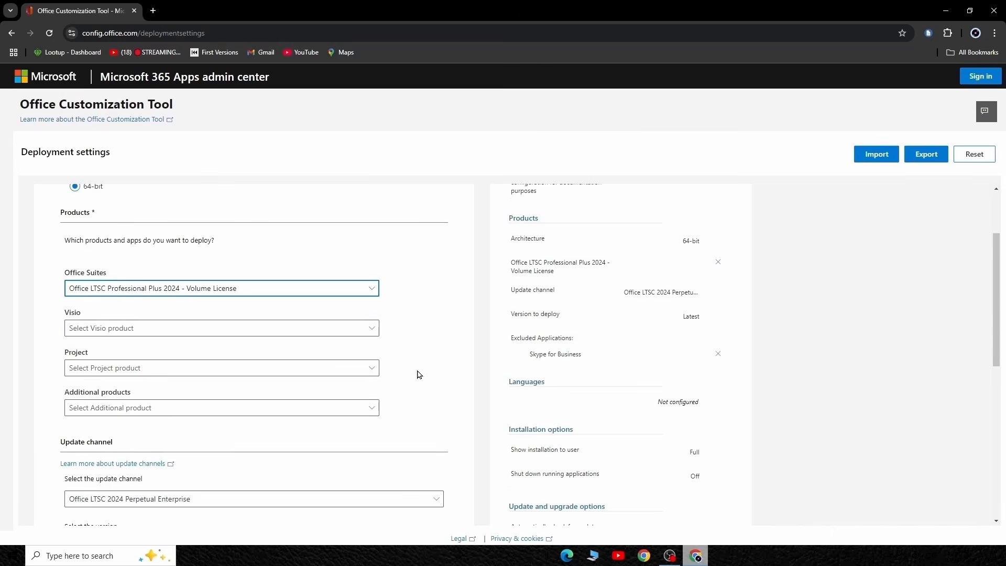
{"action": "scroll", "coordinate": [419, 374], "scroll_direction": "down", "scroll_amount": 3}
{"action": "scroll", "coordinate": [419, 375], "scroll_direction": "down", "scroll_amount": 1}
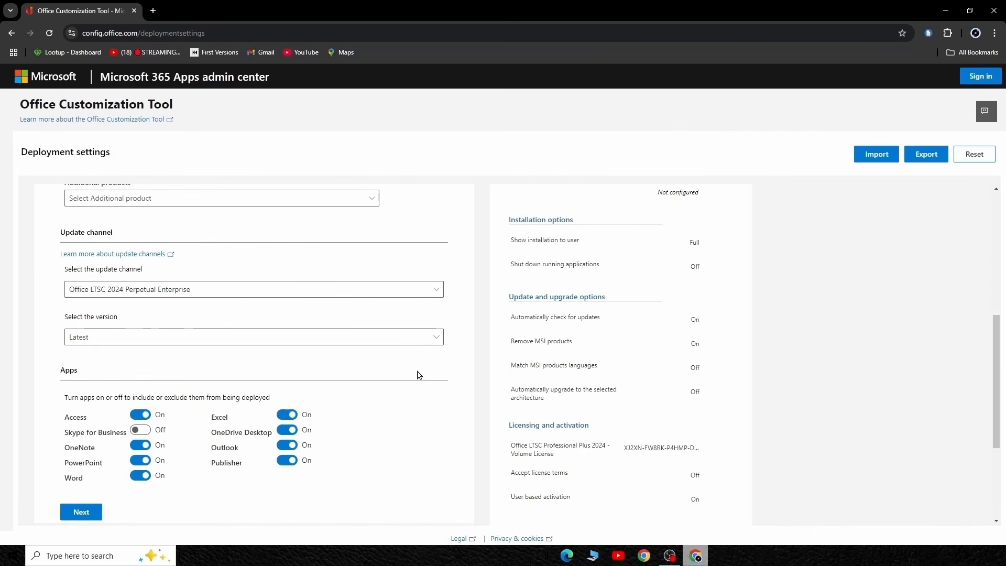
{"action": "scroll", "coordinate": [419, 375], "scroll_direction": "down", "scroll_amount": 1}
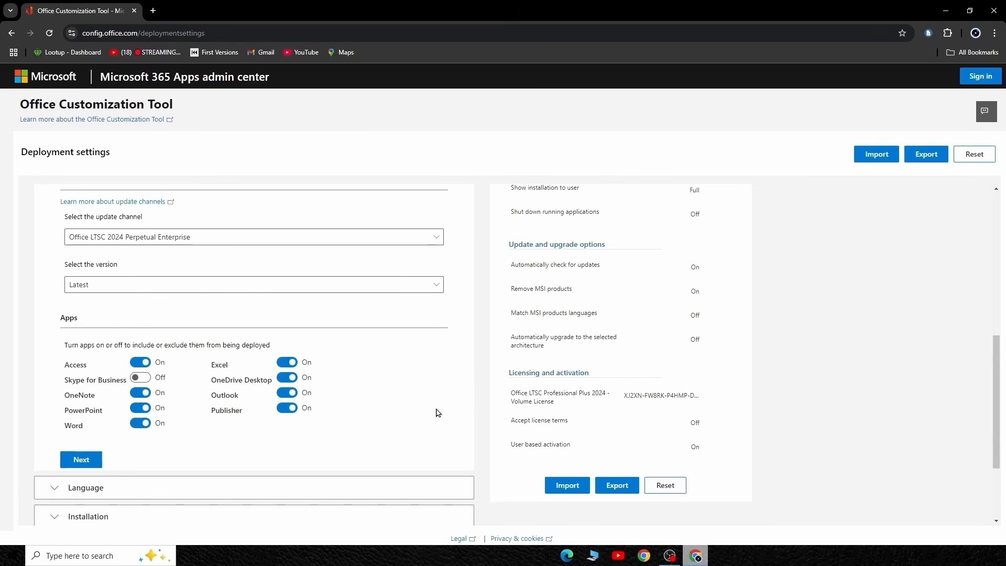
{"action": "left_click", "coordinate": [82, 459]}
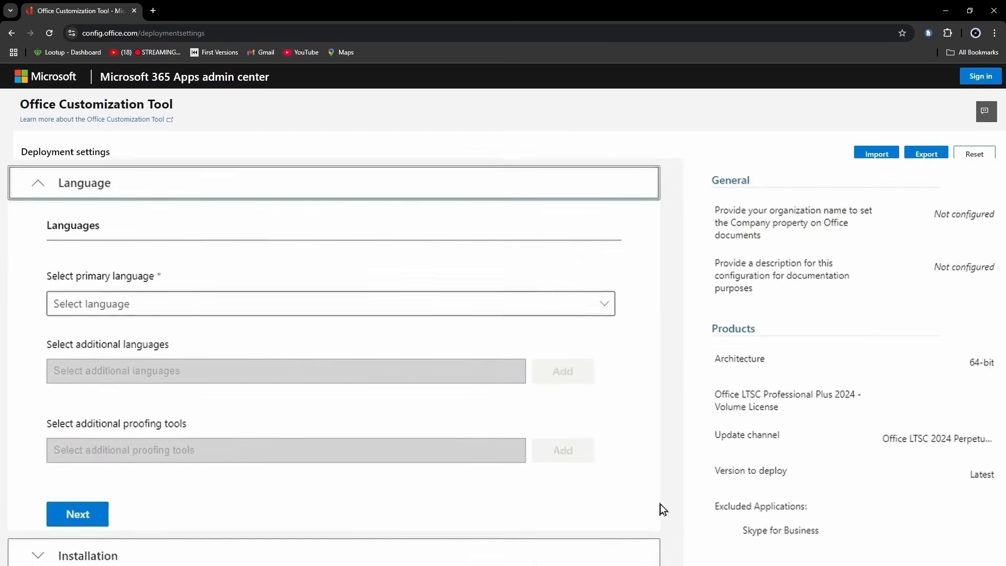
Step: Set the primary language to English (United States) and accept the default installation options
{"action": "left_click", "coordinate": [663, 303]}
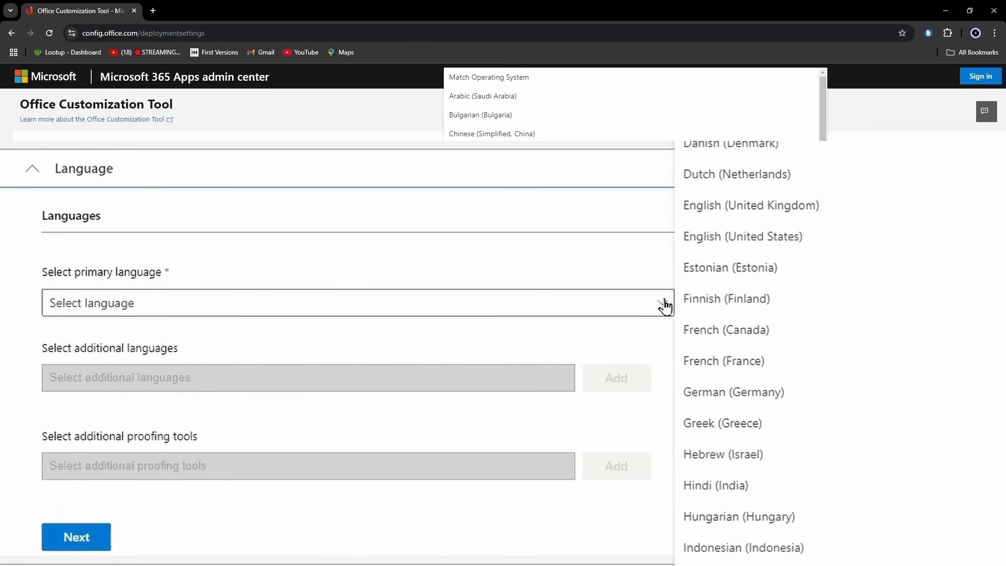
{"action": "left_click", "coordinate": [721, 240]}
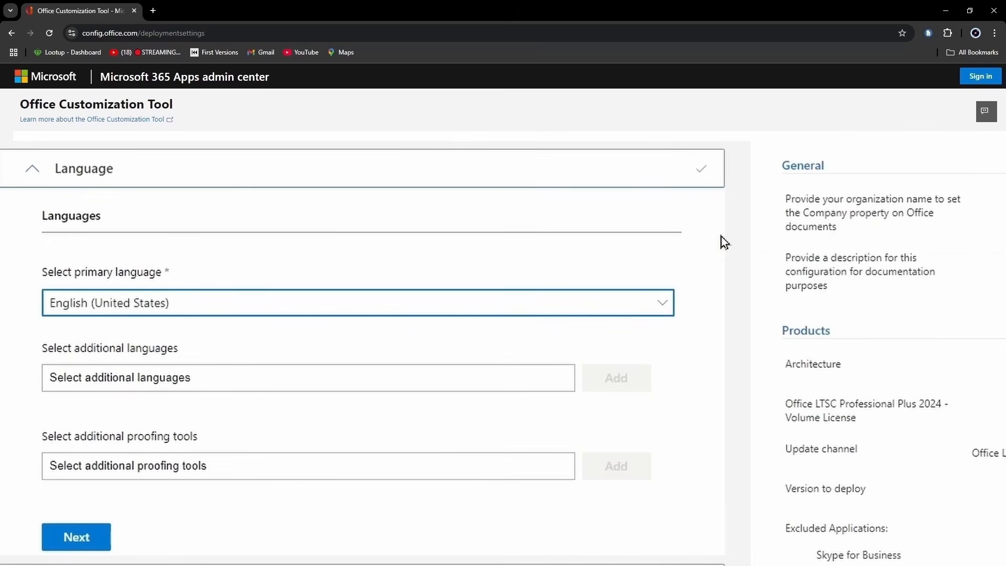
{"action": "scroll", "coordinate": [688, 403], "scroll_direction": "down", "scroll_amount": 2}
{"action": "left_click", "coordinate": [79, 452]}
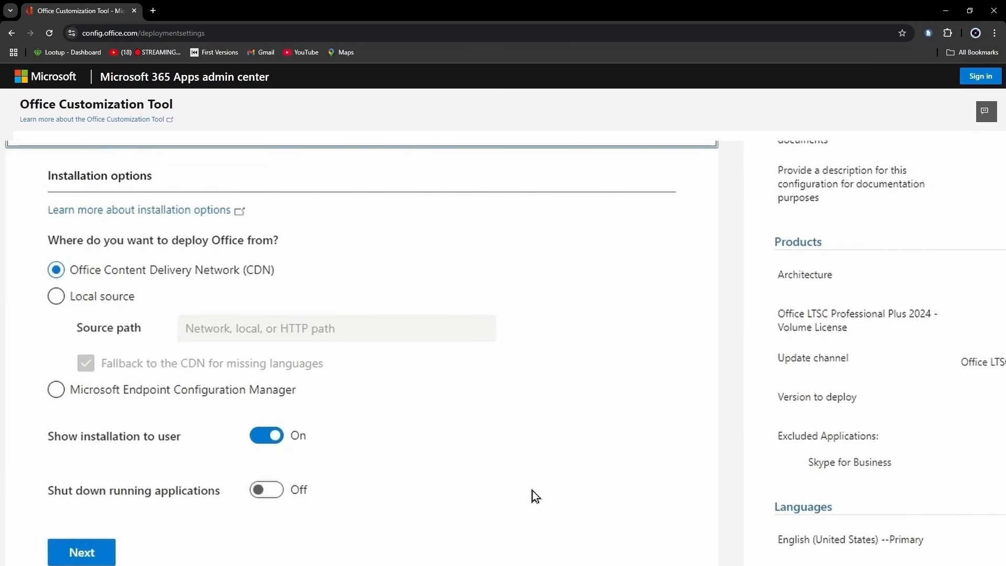
{"action": "scroll", "coordinate": [532, 490], "scroll_direction": "down", "scroll_amount": 2}
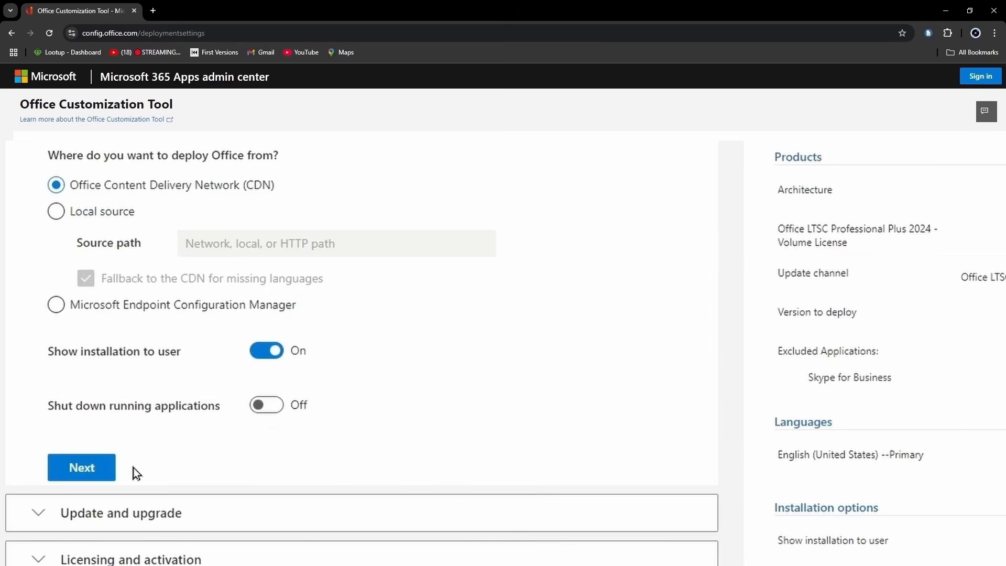
{"action": "left_click", "coordinate": [89, 474]}
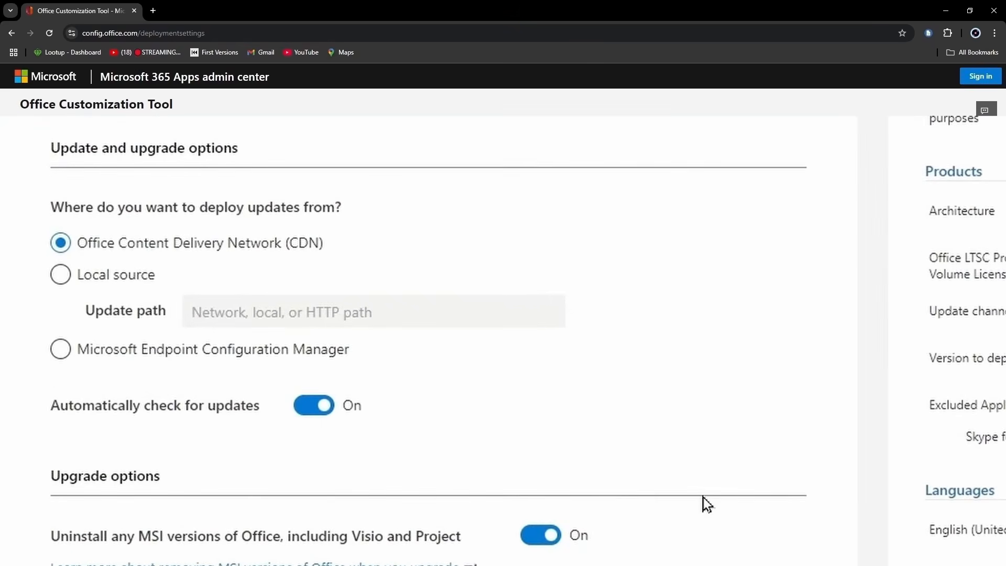
Step: Turn off uninstalling MSI versions of Office in the upgrade options and continue to licensing and activation
{"action": "scroll", "coordinate": [791, 315], "scroll_direction": "down", "scroll_amount": 2}
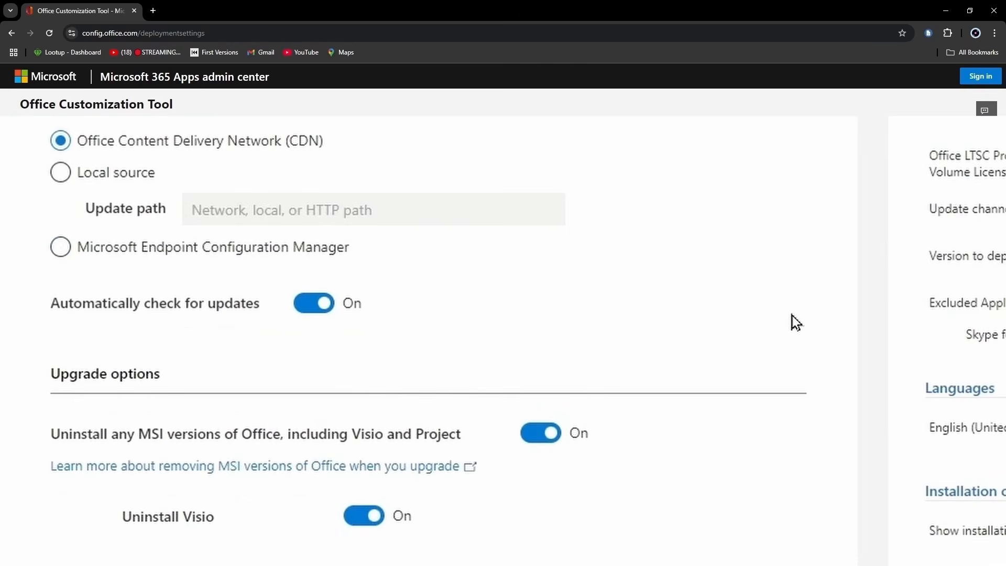
{"action": "scroll", "coordinate": [792, 321], "scroll_direction": "down", "scroll_amount": 2}
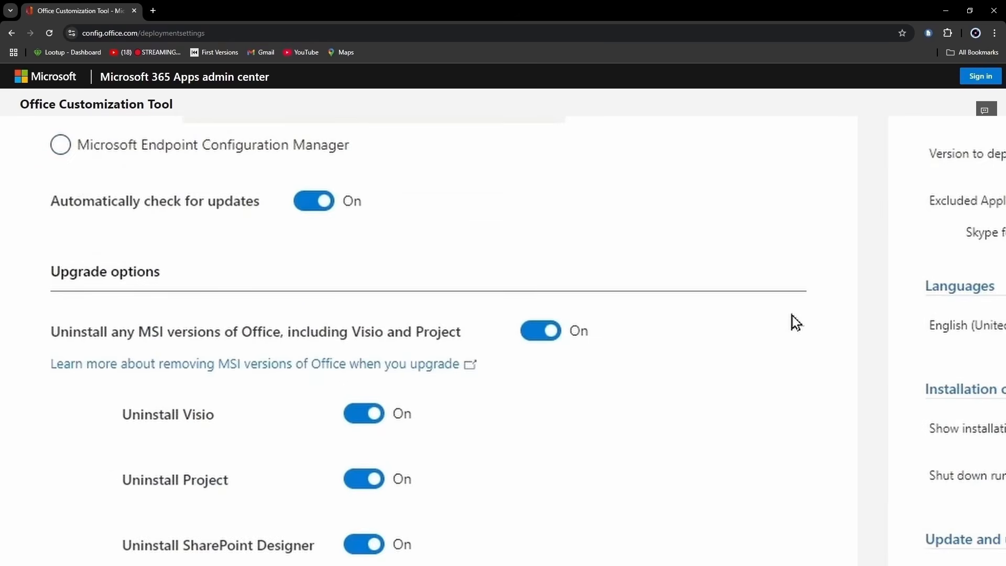
{"action": "left_click", "coordinate": [532, 336]}
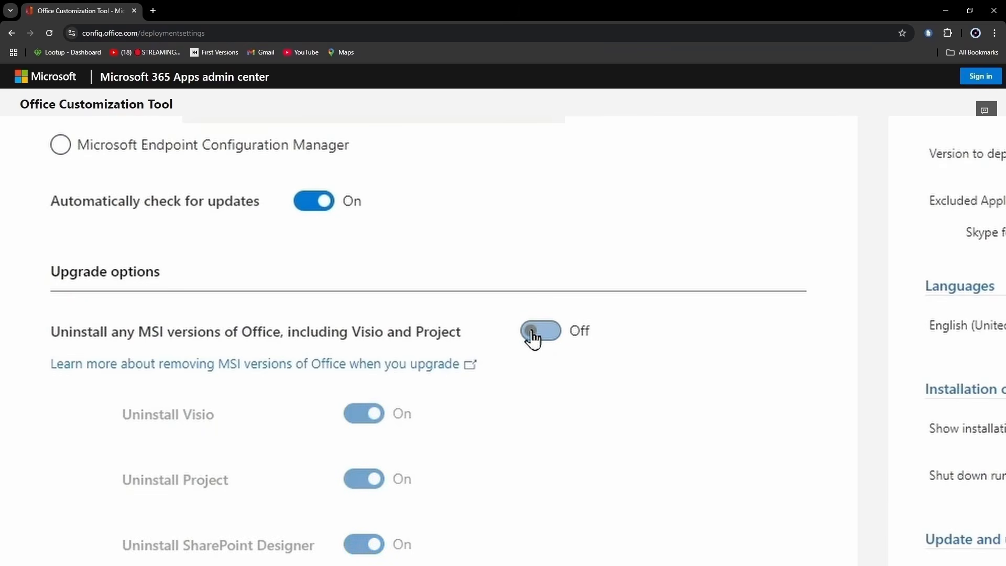
{"action": "scroll", "coordinate": [790, 455], "scroll_direction": "down", "scroll_amount": 5}
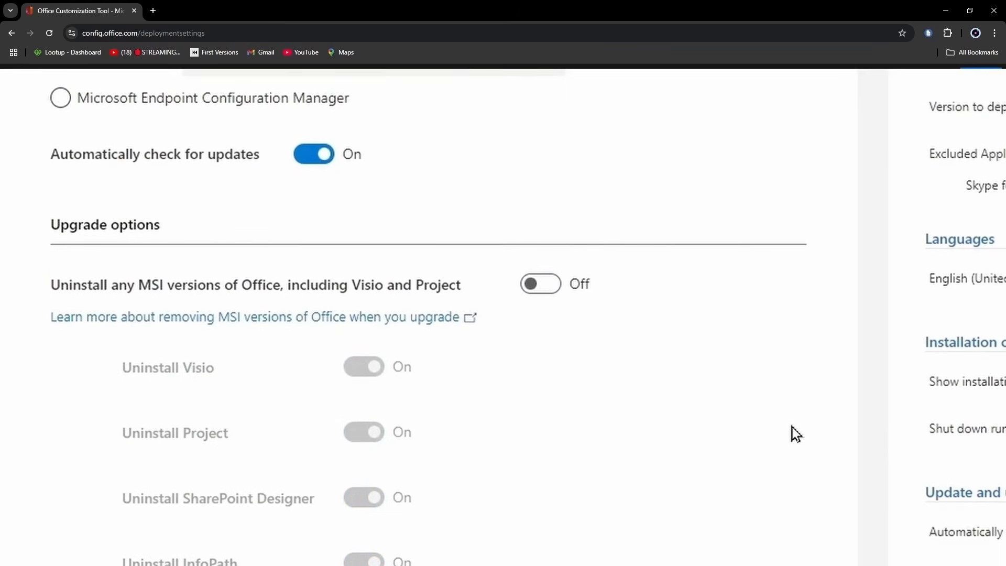
{"action": "left_click", "coordinate": [88, 520]}
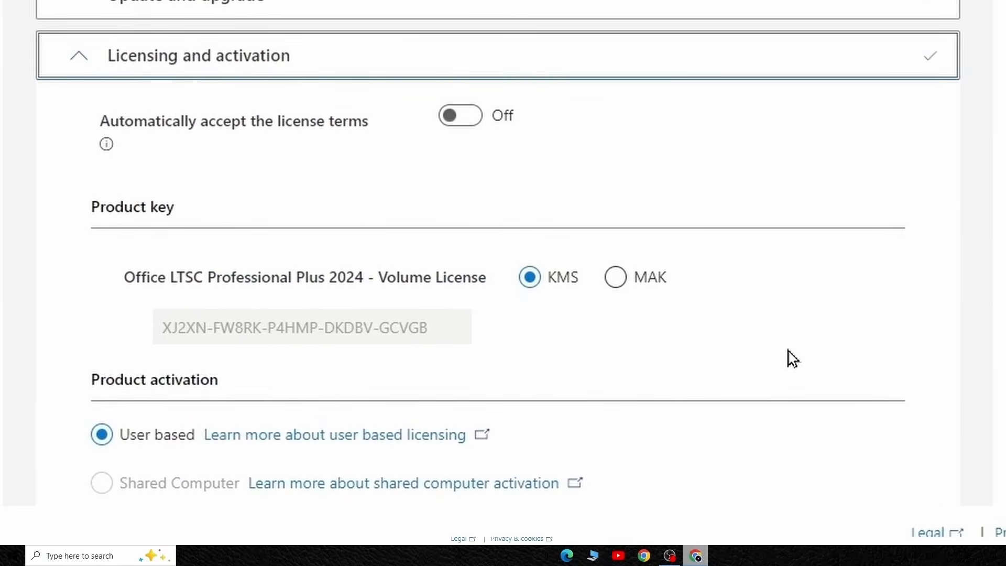
Step: Keep the default KMS licensing, user-based activation, general and application preference settings, and finish the deployment configuration
{"action": "scroll", "coordinate": [792, 359], "scroll_direction": "down", "scroll_amount": 2}
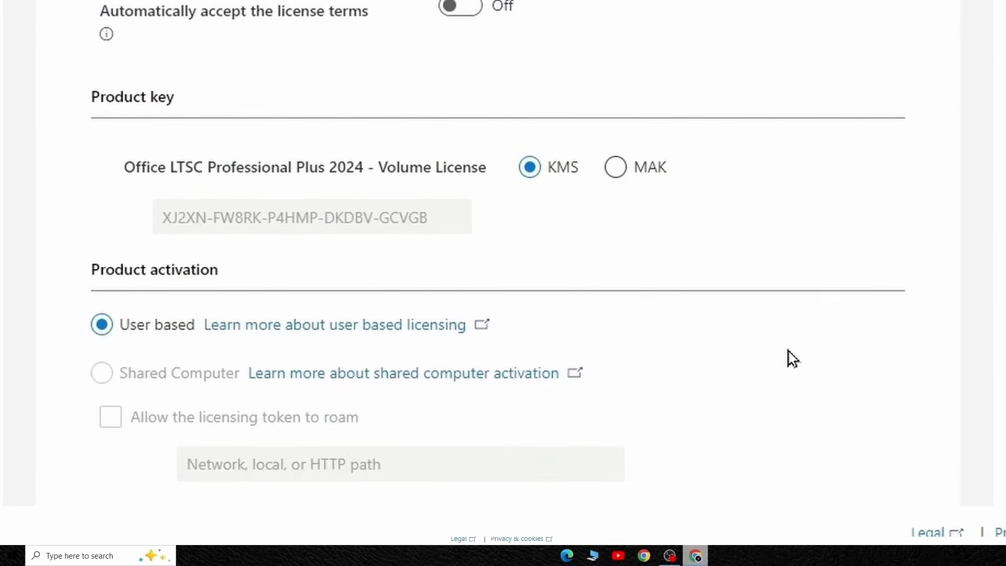
{"action": "scroll", "coordinate": [792, 358], "scroll_direction": "down", "scroll_amount": 4}
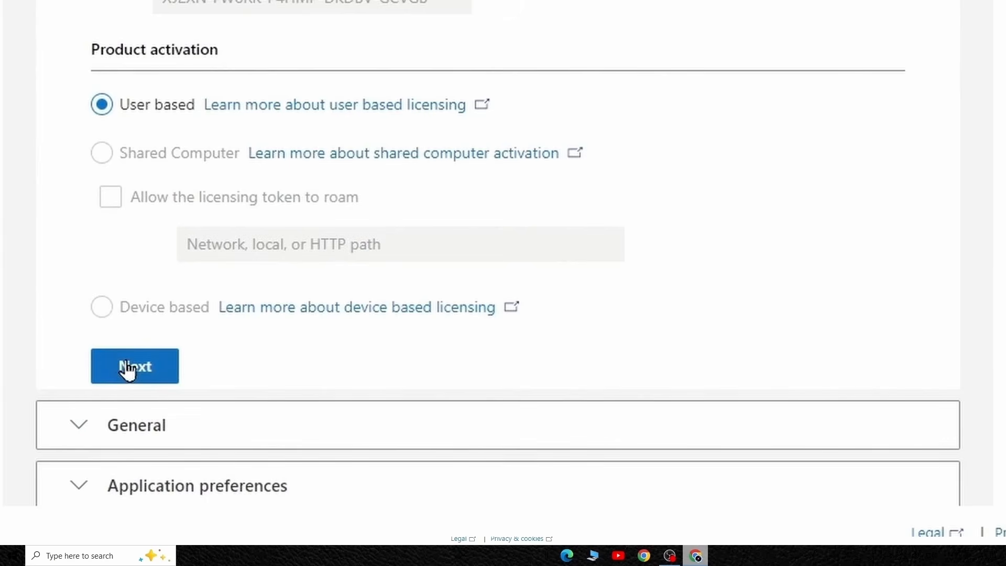
{"action": "left_click", "coordinate": [127, 369]}
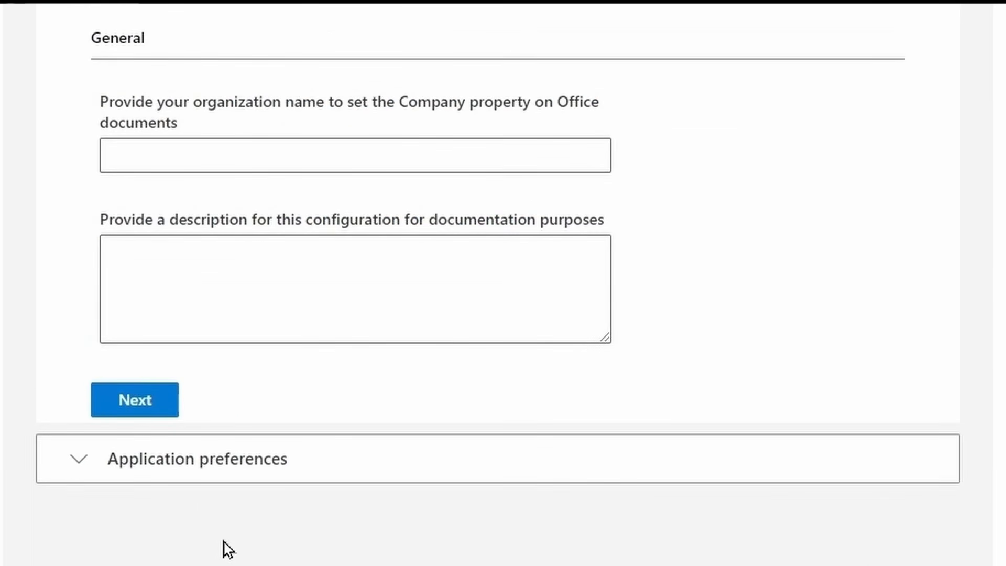
{"action": "left_click", "coordinate": [124, 405]}
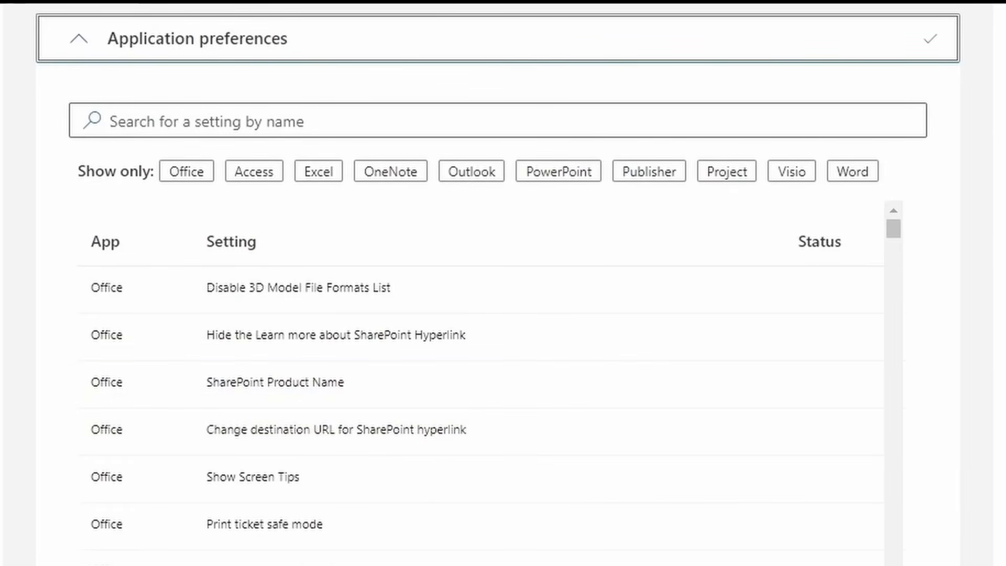
{"action": "scroll", "coordinate": [989, 390], "scroll_direction": "down", "scroll_amount": 2}
{"action": "scroll", "coordinate": [990, 366], "scroll_direction": "down", "scroll_amount": 5}
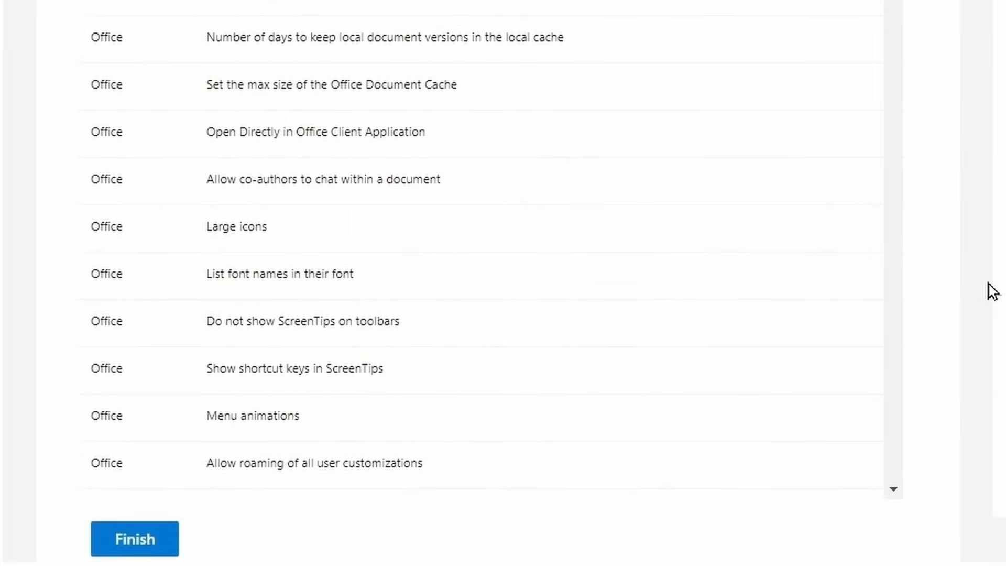
{"action": "left_click", "coordinate": [151, 542]}
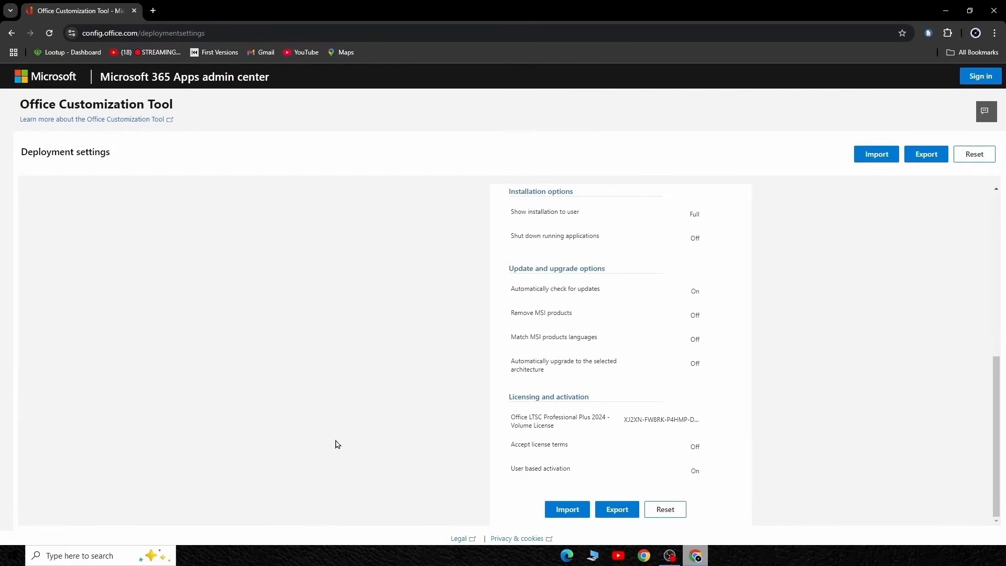
Step: Export the configuration as Configuration, with Office Open XML formats as the default file format, and accept the license agreement
{"action": "left_click", "coordinate": [619, 511]}
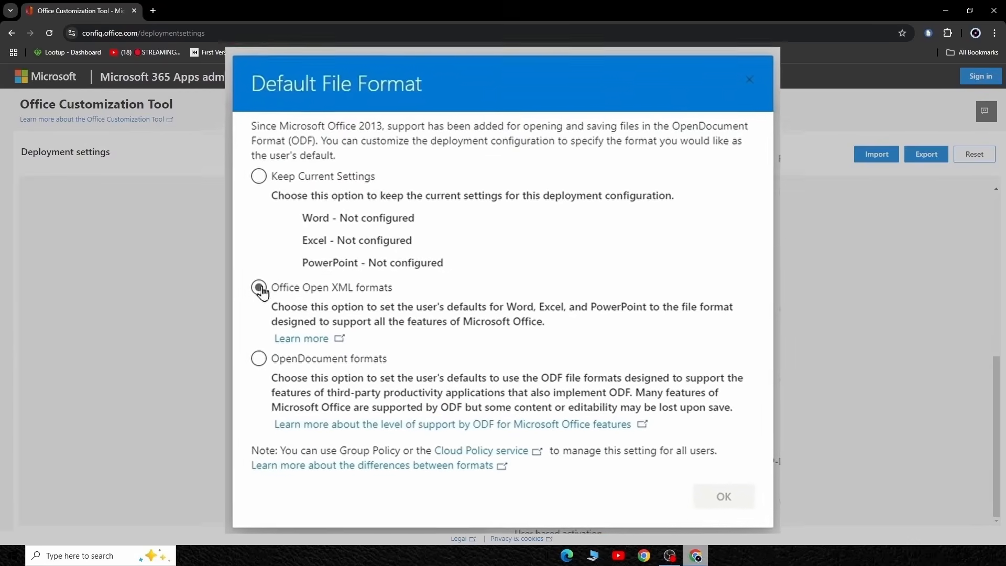
{"action": "left_click", "coordinate": [337, 301]}
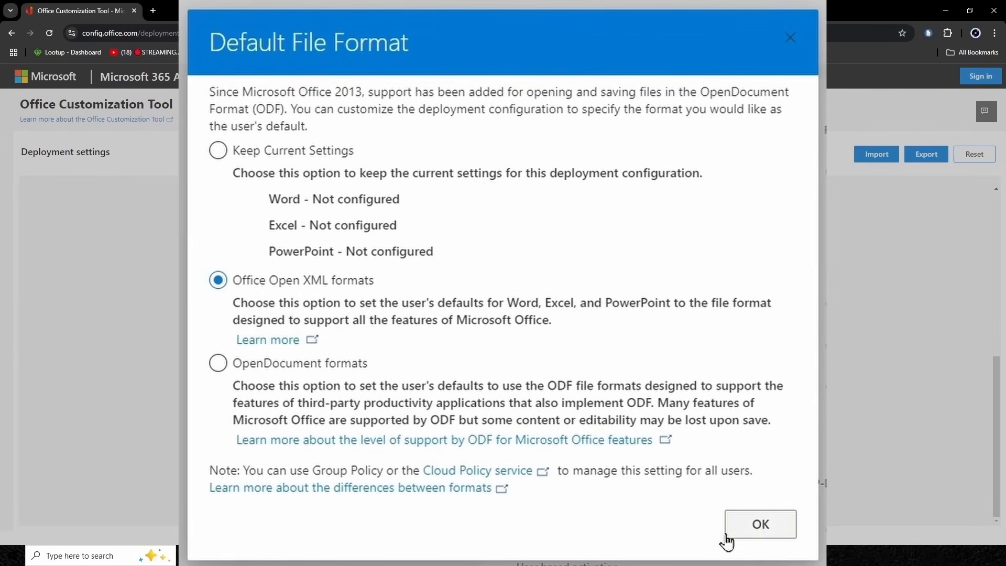
{"action": "left_click", "coordinate": [774, 526]}
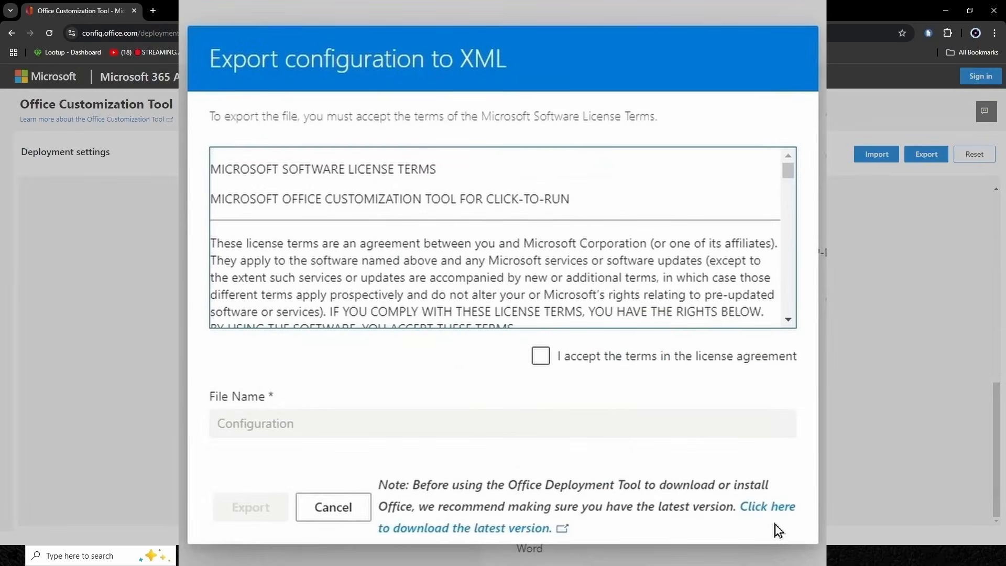
{"action": "scroll", "coordinate": [749, 287], "scroll_direction": "down", "scroll_amount": 15}
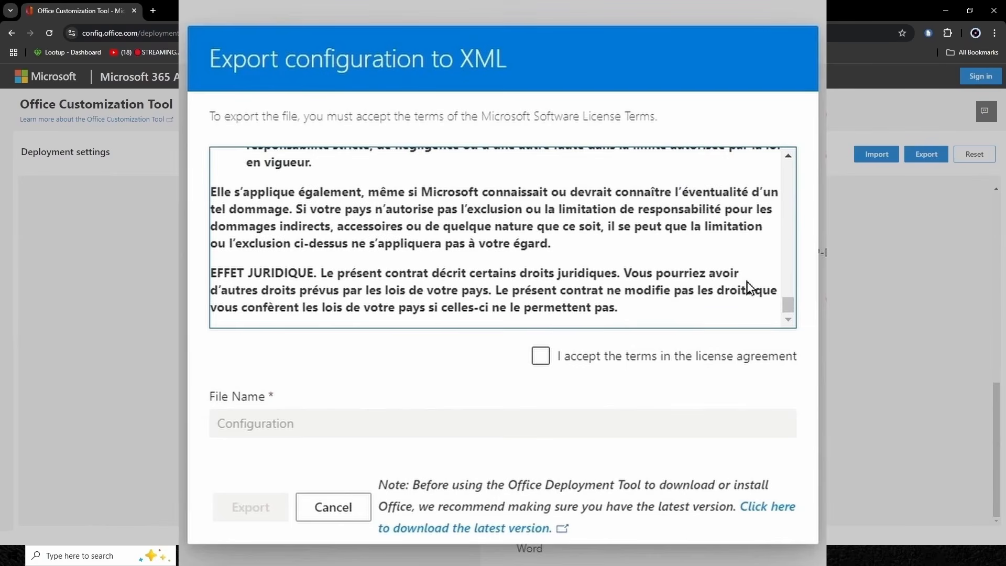
{"action": "left_click", "coordinate": [542, 357]}
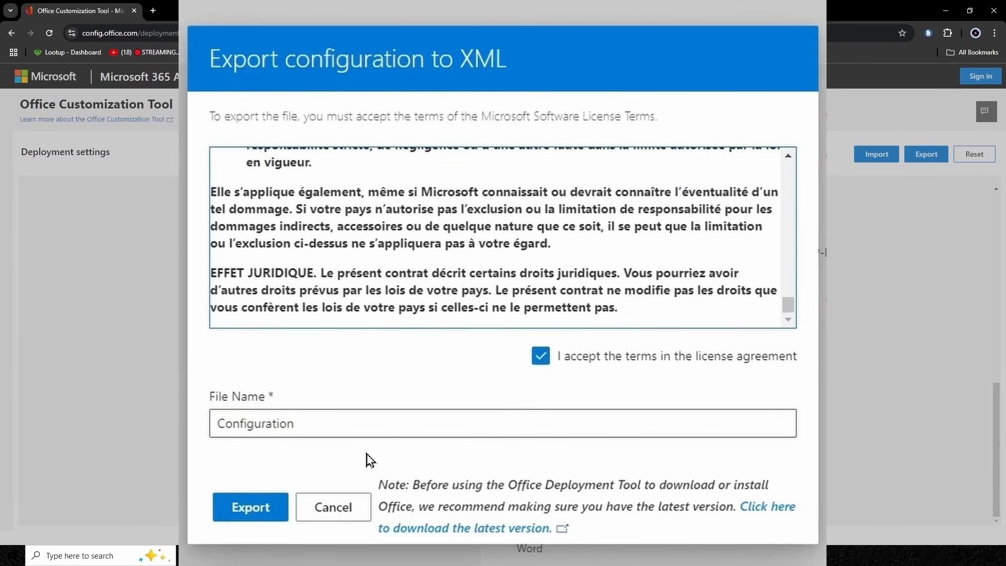
{"action": "left_click", "coordinate": [244, 512]}
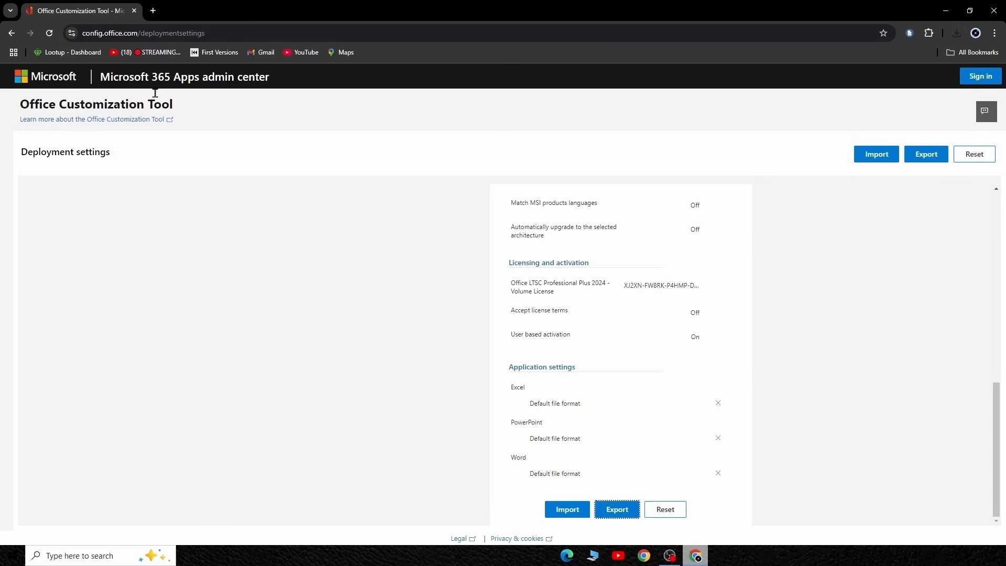
Step: Search the web for "office deployment tools" in a new tab and download the English Office Deployment Tool from Microsoft's Download Center
{"action": "left_click", "coordinate": [154, 11]}
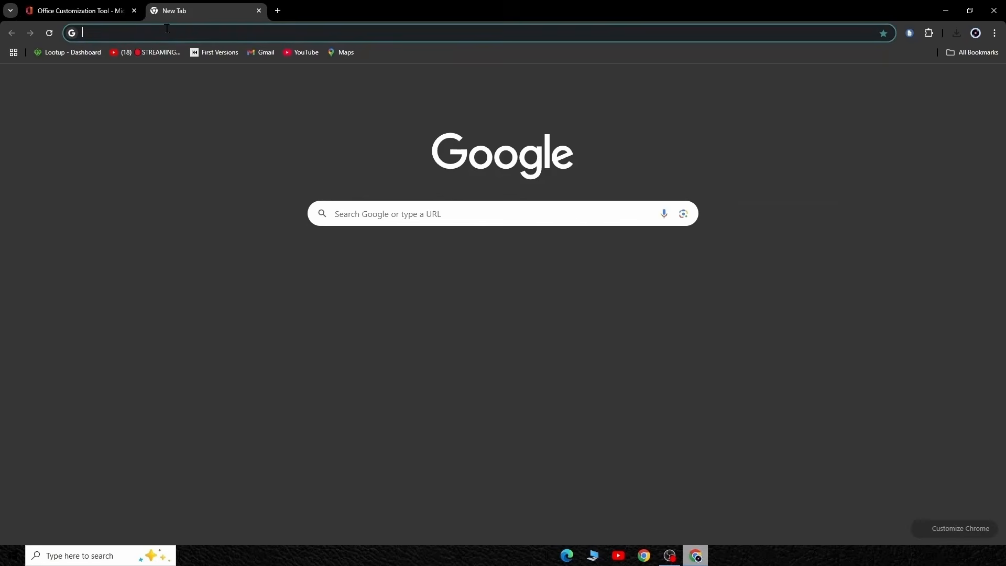
{"action": "left_click", "coordinate": [390, 209]}
{"action": "type", "text": "office deploym"}
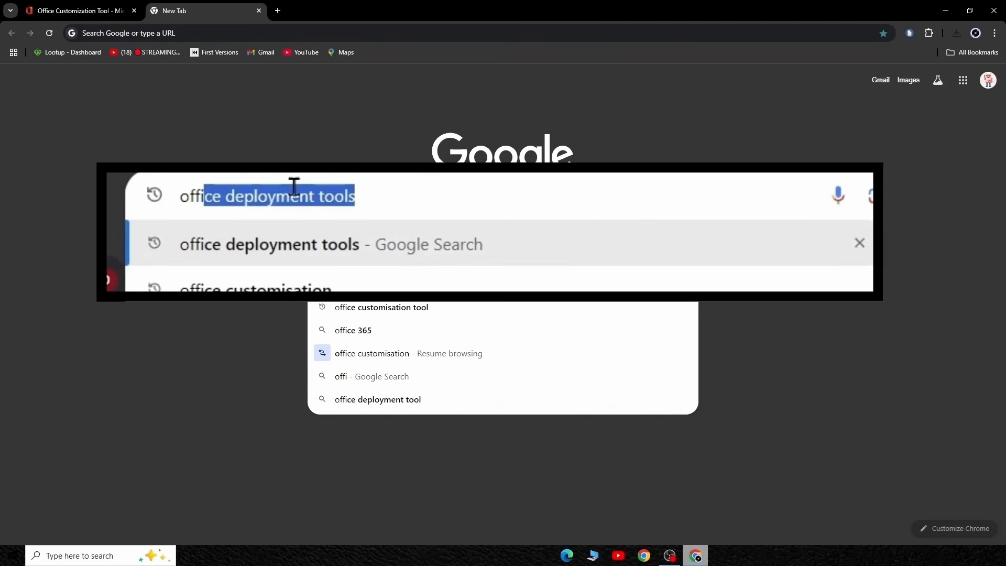
{"action": "type", "text": "ent tools"}
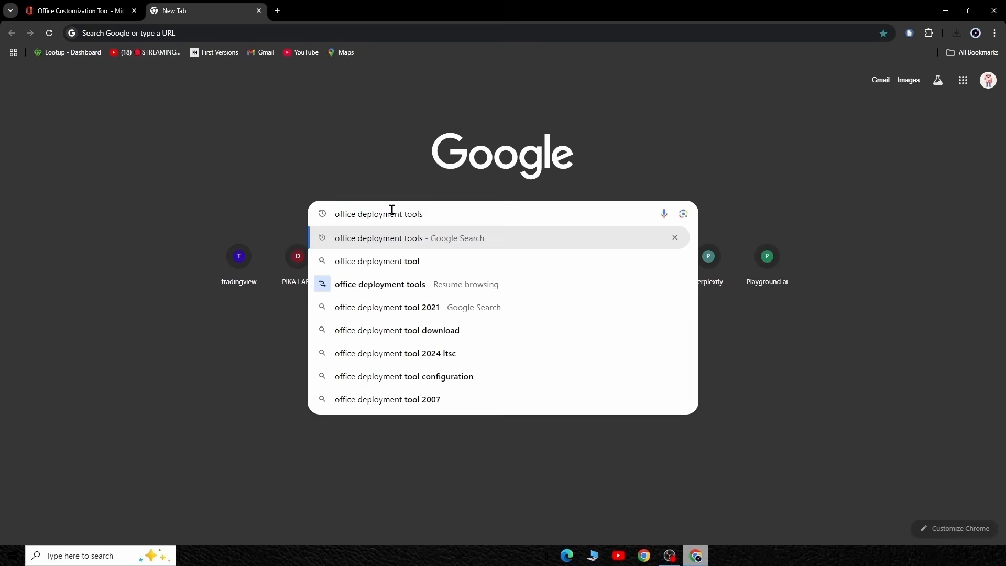
{"action": "key", "text": "Return"}
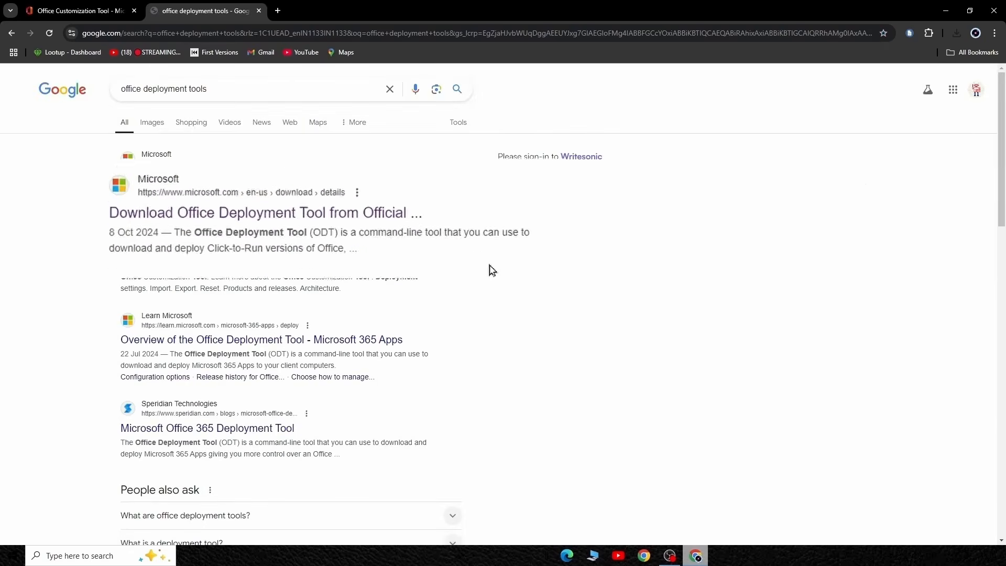
{"action": "left_click", "coordinate": [245, 178]}
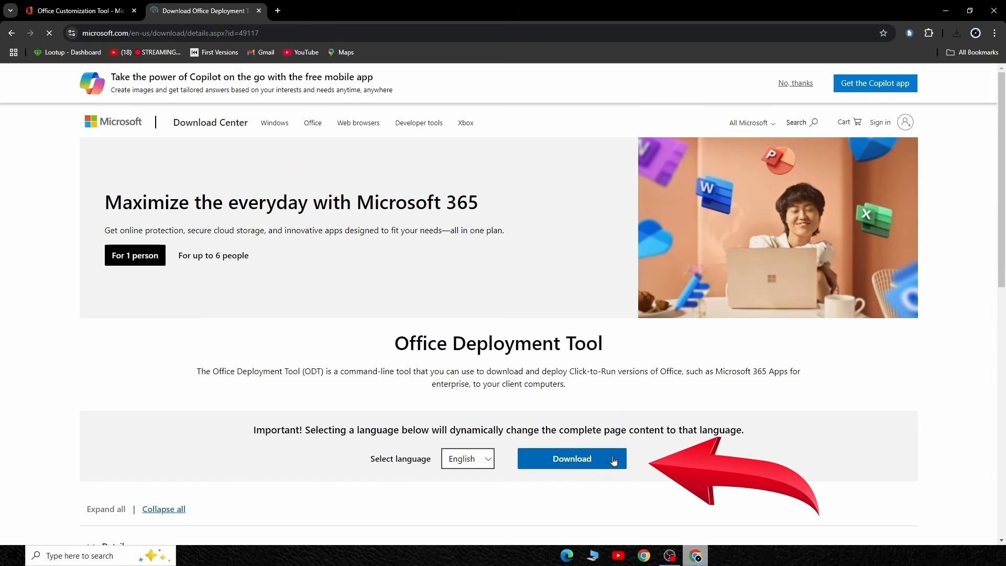
{"action": "left_click", "coordinate": [586, 459]}
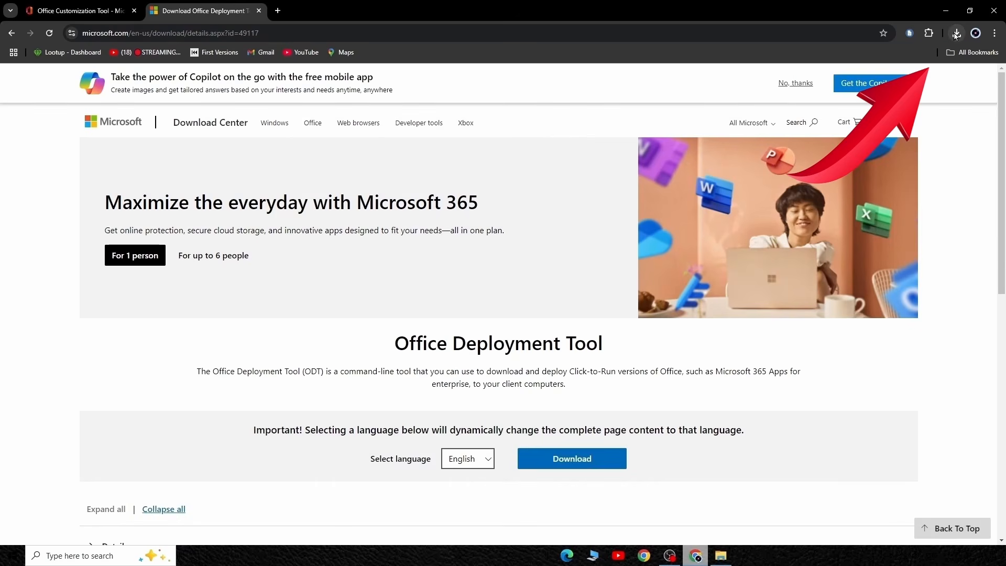
Step: Show the downloaded deployment tool in the Downloads folder and copy it together with the Configuration file
{"action": "left_click", "coordinate": [954, 37]}
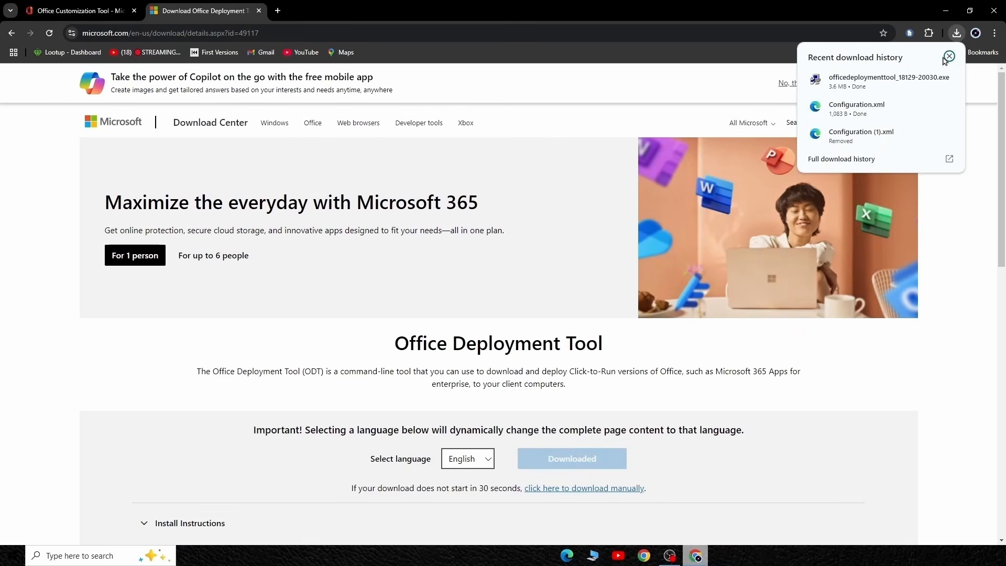
{"action": "left_click", "coordinate": [928, 80]}
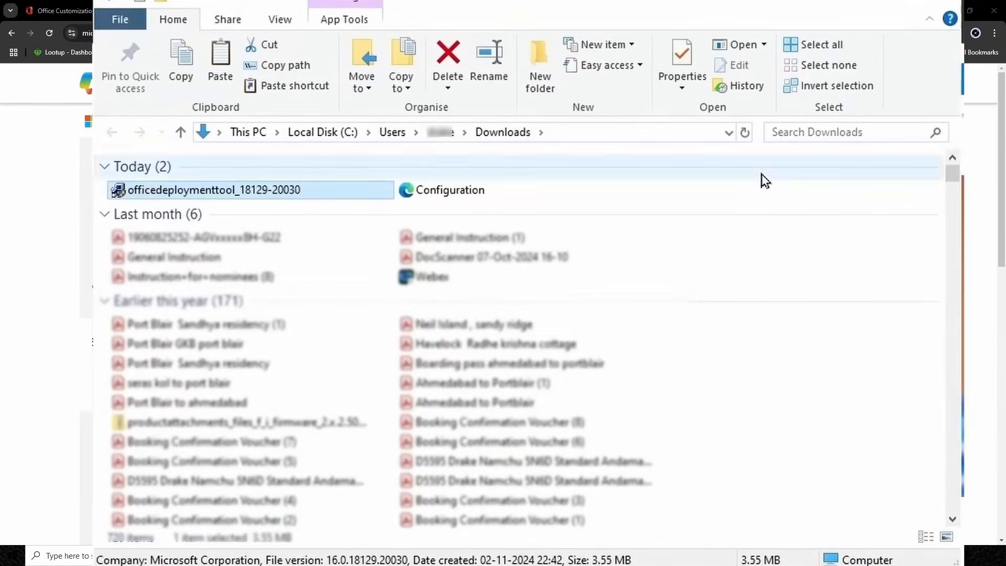
{"action": "left_click_drag", "start_coordinate": [826, 184], "coordinate": [279, 191]}
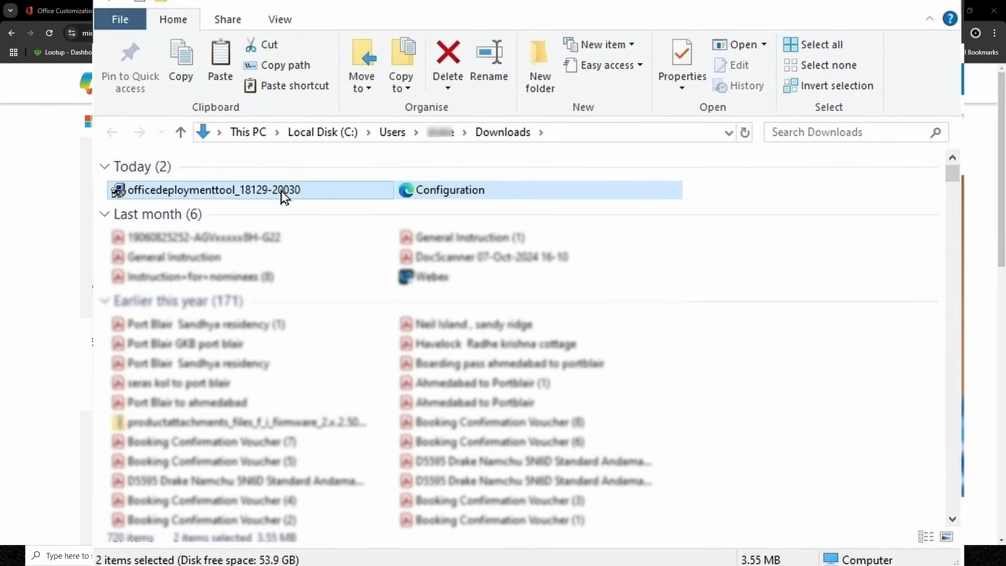
{"action": "right_click", "coordinate": [283, 197]}
{"action": "left_click", "coordinate": [339, 388]}
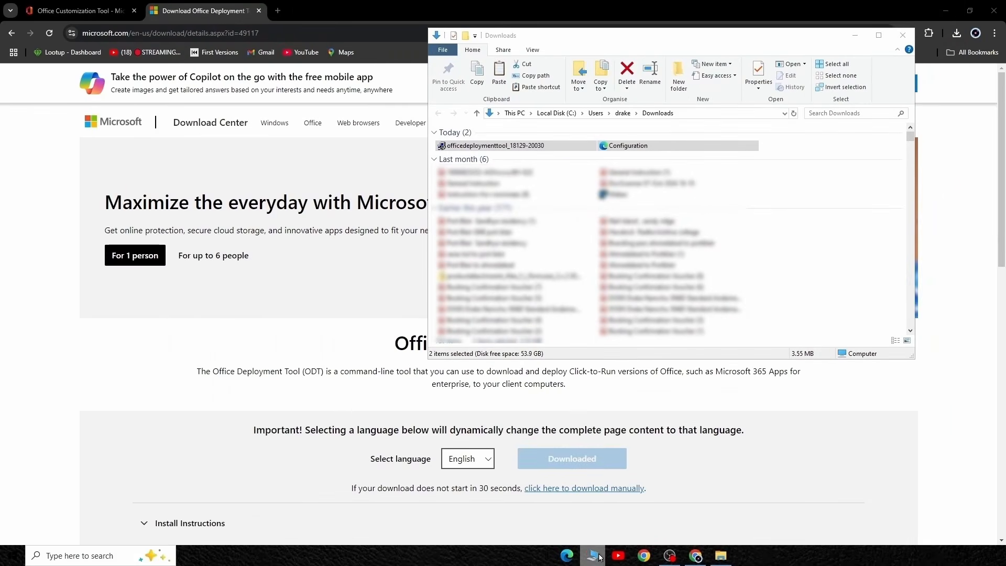
Step: Create a folder named Office 2024 on Local Disk (C:)
{"action": "left_click", "coordinate": [599, 557]}
{"action": "left_click", "coordinate": [891, 49]}
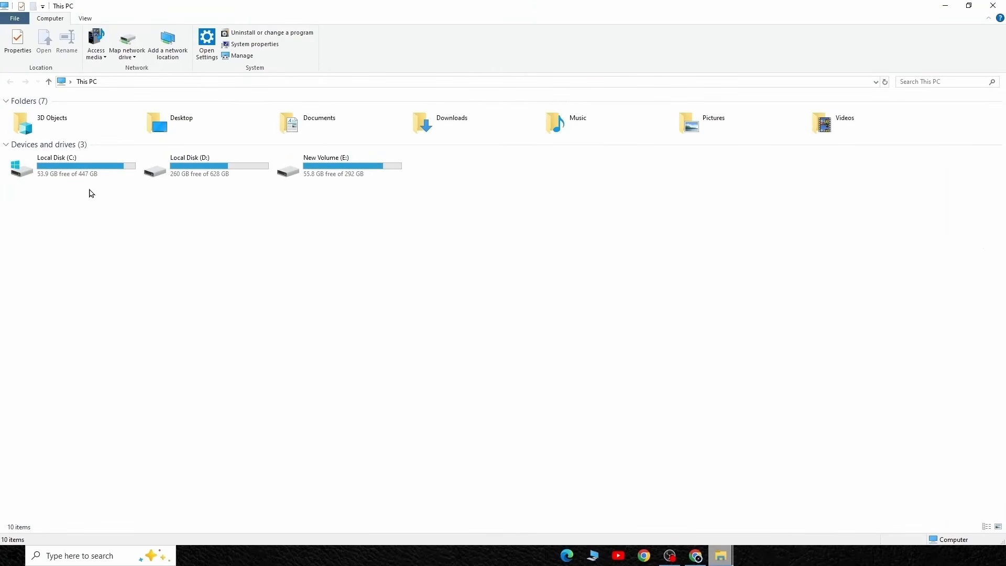
{"action": "double_click", "coordinate": [92, 168]}
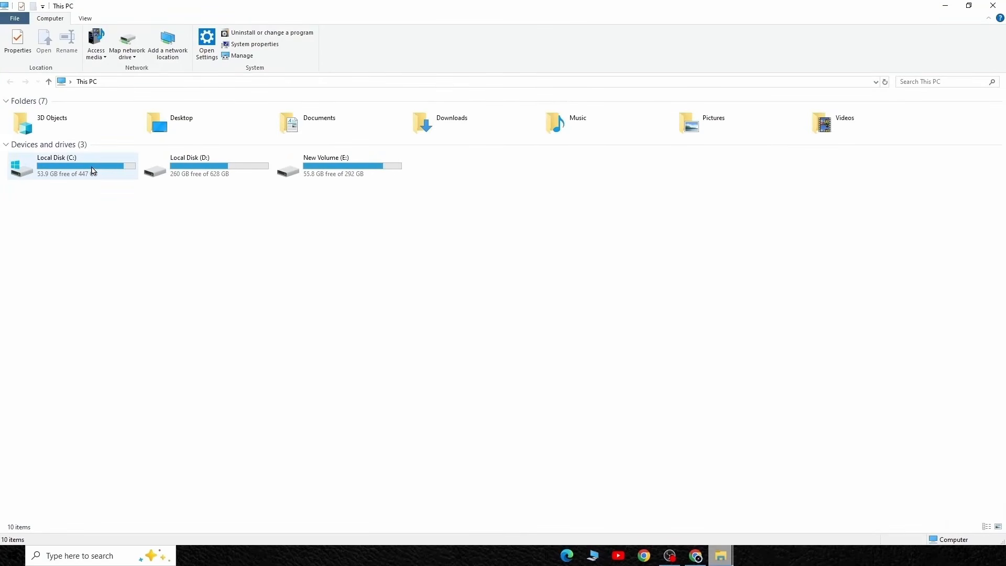
{"action": "right_click", "coordinate": [213, 323]}
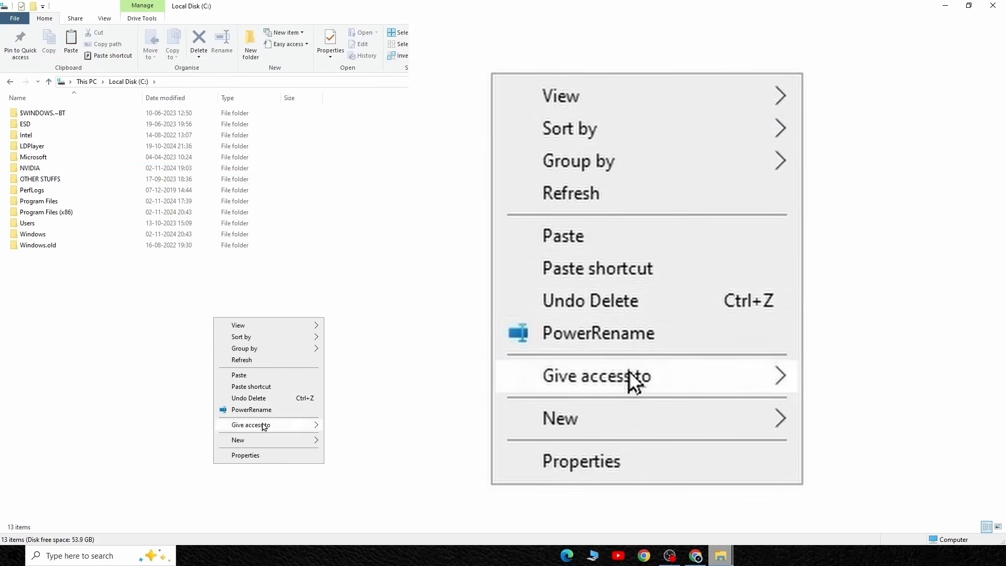
{"action": "mouse_move", "coordinate": [265, 439]}
{"action": "left_click", "coordinate": [379, 441]}
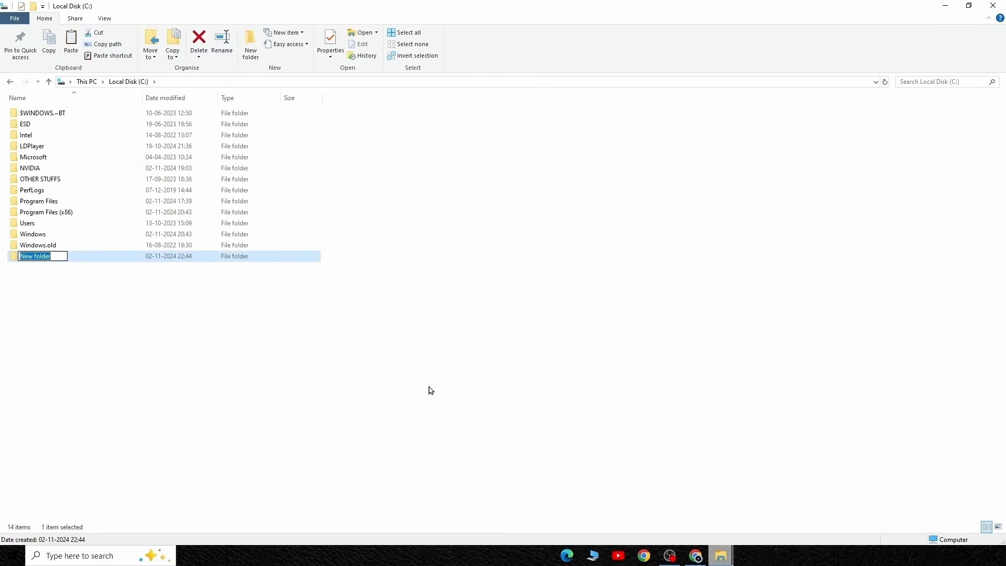
{"action": "type", "text": "Office"}
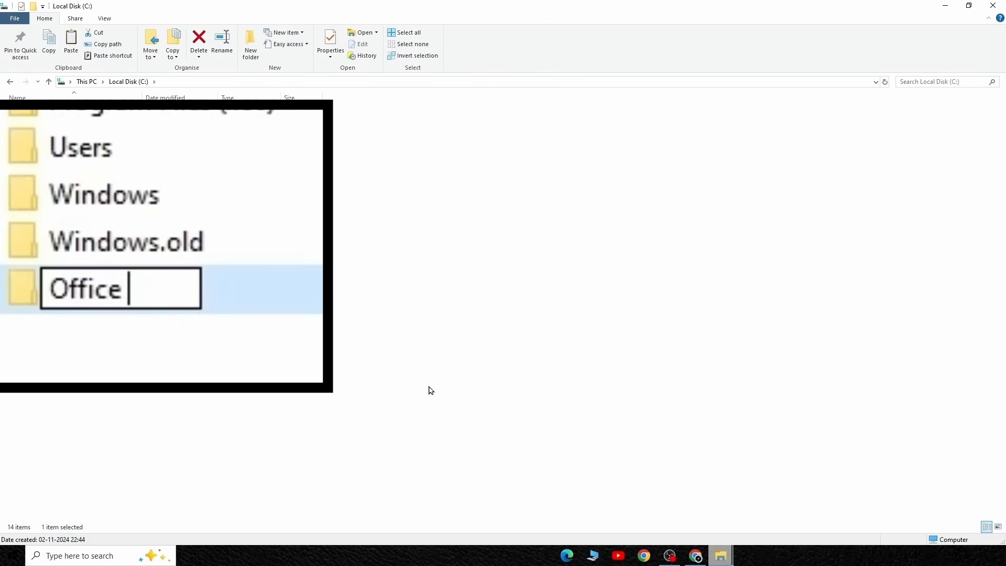
{"action": "type", "text": "2024"}
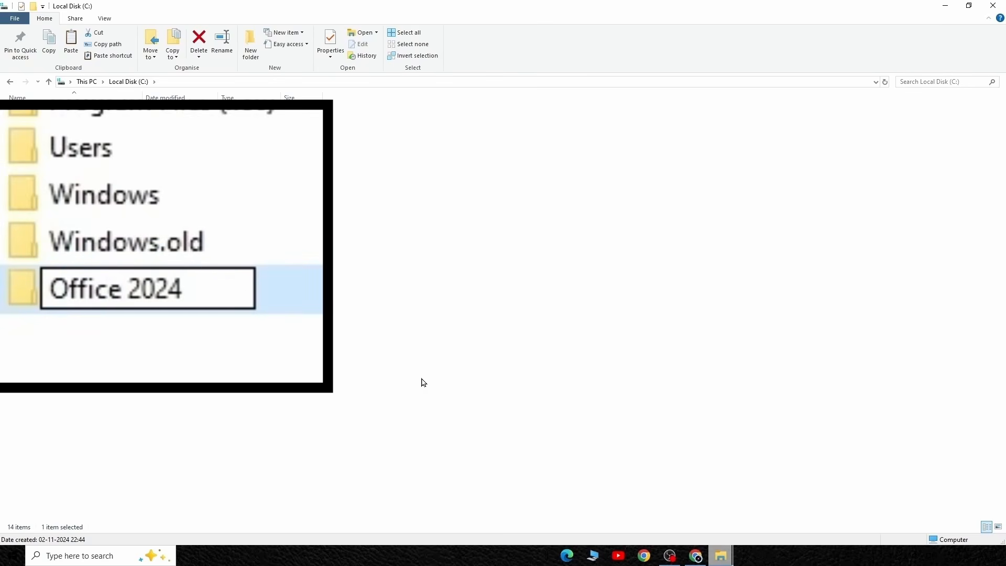
{"action": "left_click", "coordinate": [408, 375]}
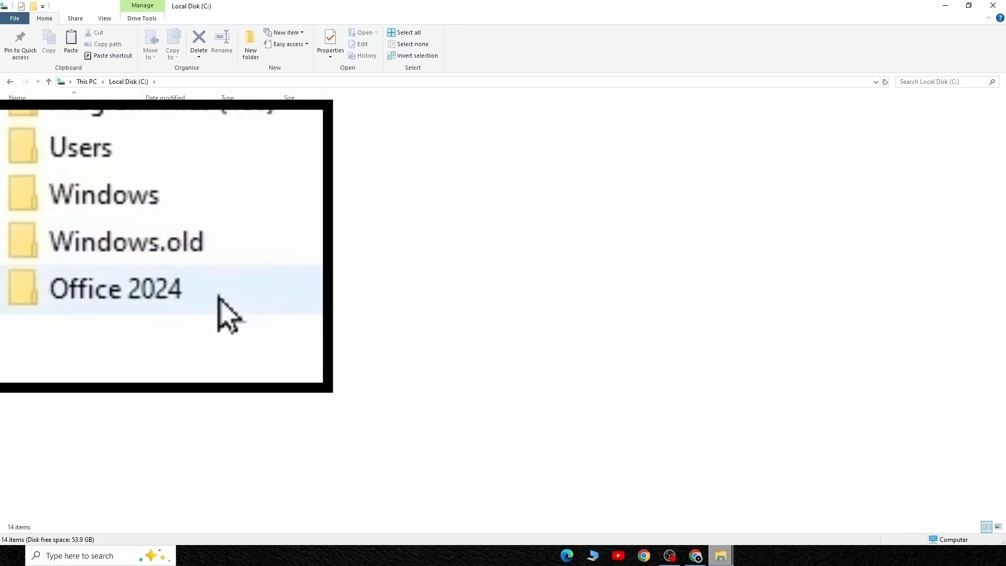
Step: Paste the Configuration file and the deployment tool into the Office 2024 folder
{"action": "double_click", "coordinate": [86, 258]}
{"action": "right_click", "coordinate": [122, 217]}
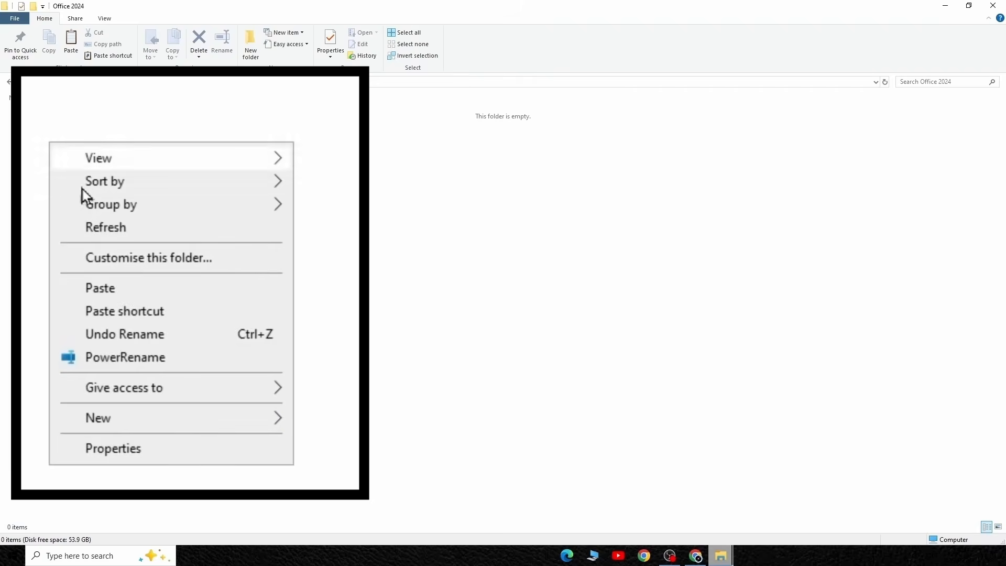
{"action": "left_click", "coordinate": [153, 287]}
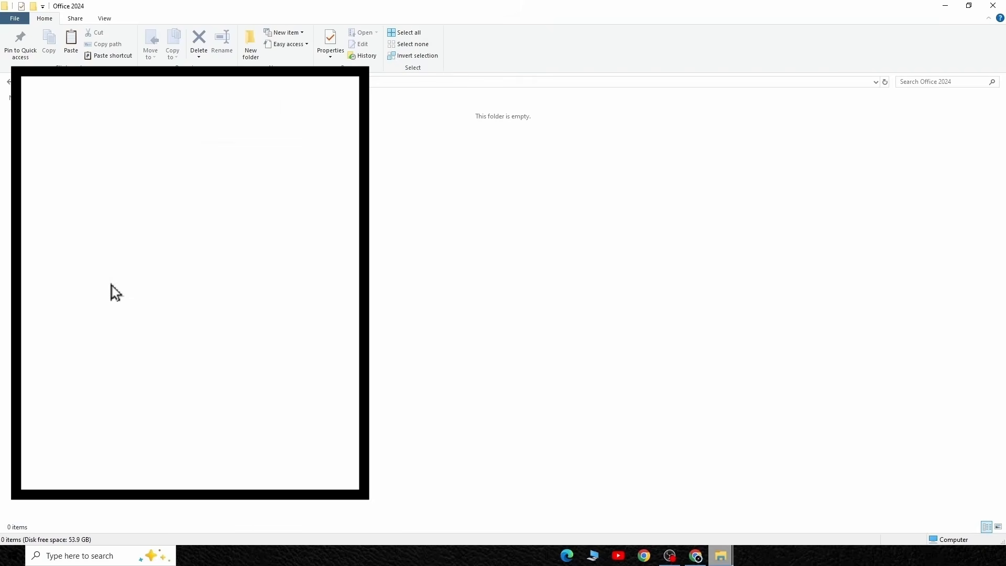
{"action": "left_click", "coordinate": [206, 302]}
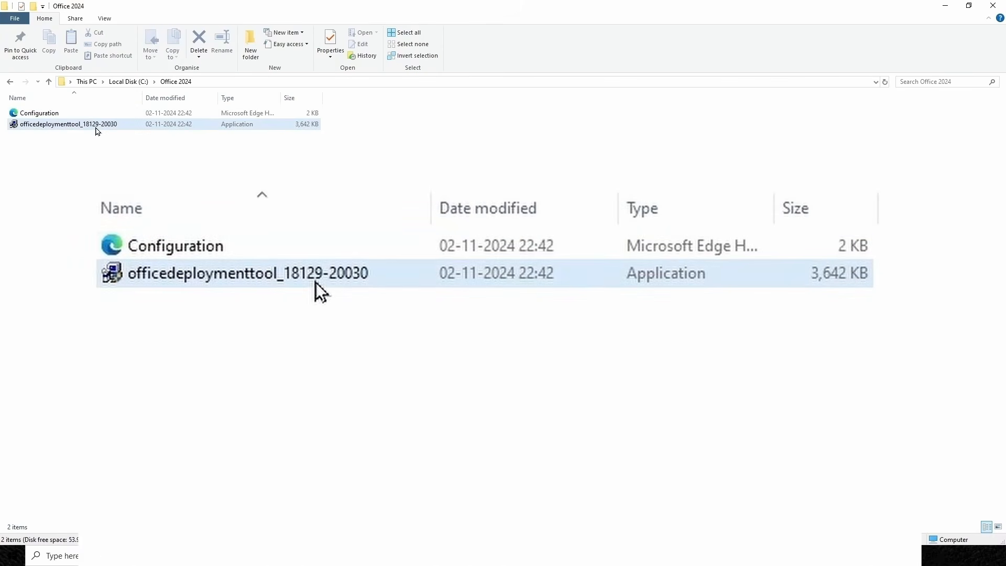
{"action": "left_click", "coordinate": [97, 126]}
{"action": "right_click", "coordinate": [96, 126]}
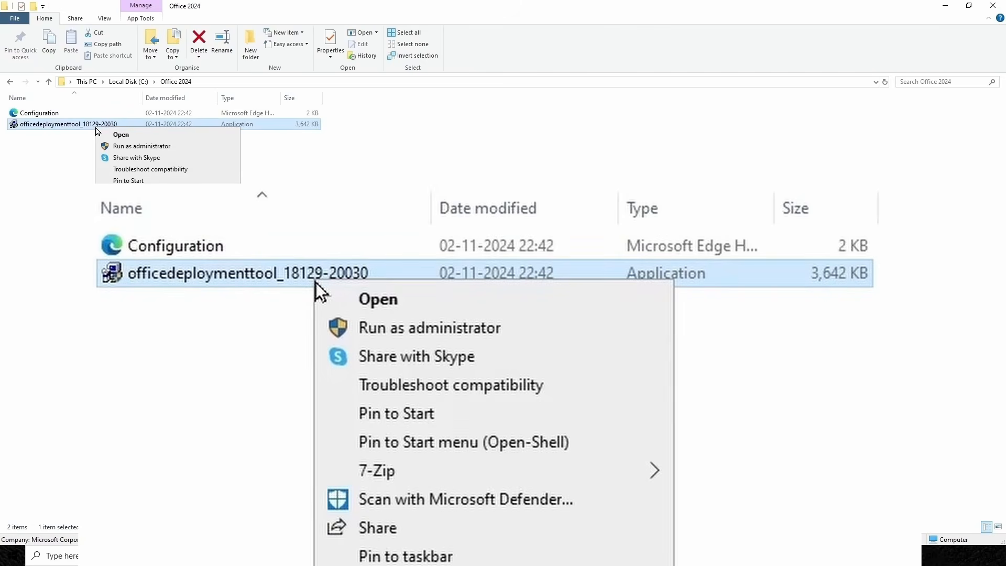
{"action": "left_click", "coordinate": [135, 147]}
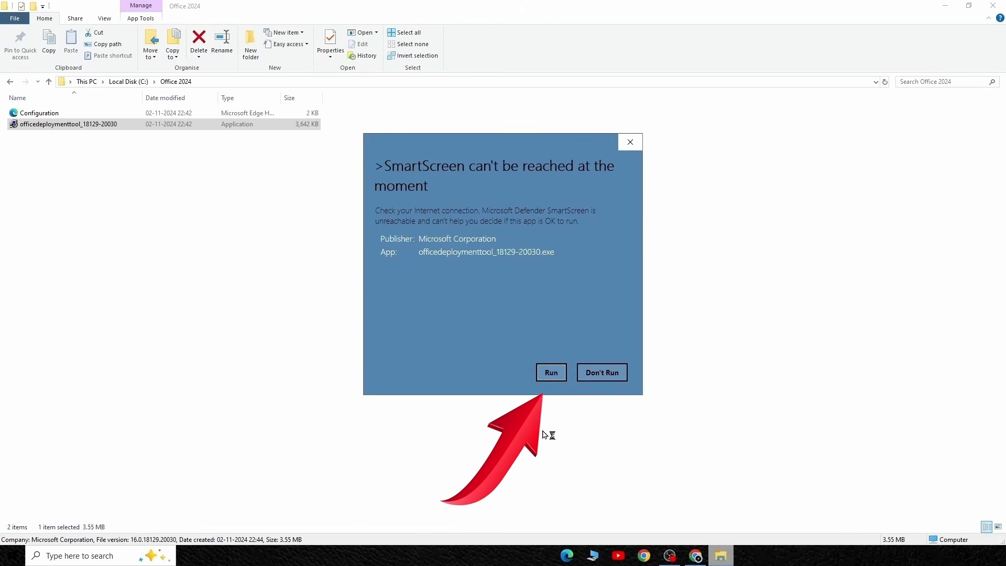
{"action": "left_click", "coordinate": [552, 374]}
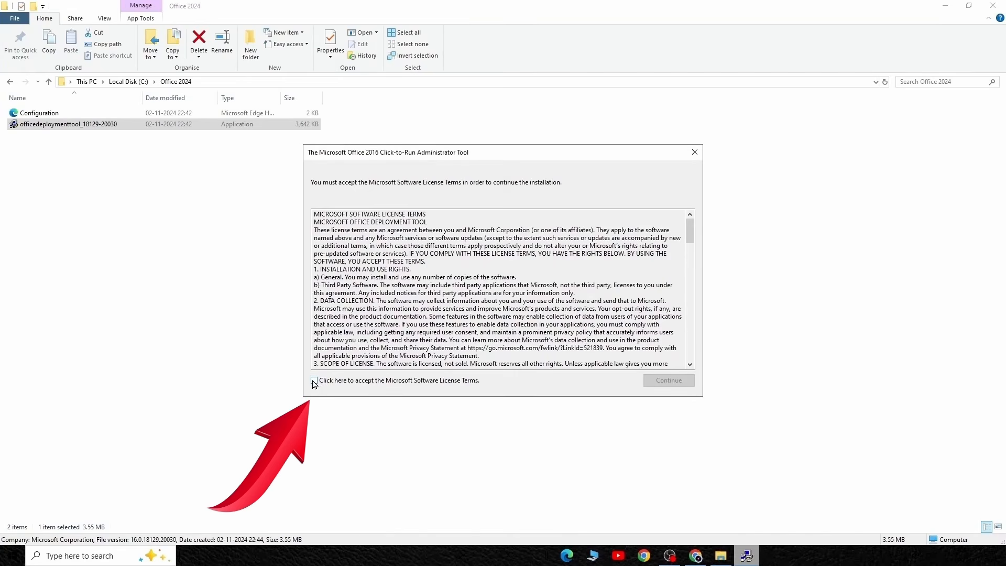
Step: Accept the Microsoft Software License Terms and extract the deployment tool's files into the Office 2024 folder on Local Disk (C:)
{"action": "left_click", "coordinate": [314, 381]}
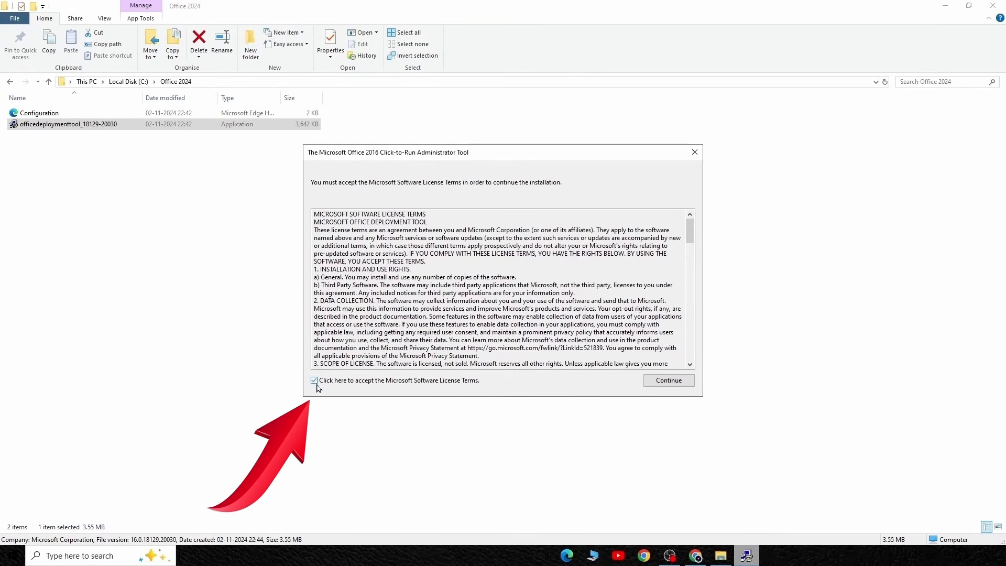
{"action": "left_click", "coordinate": [661, 381]}
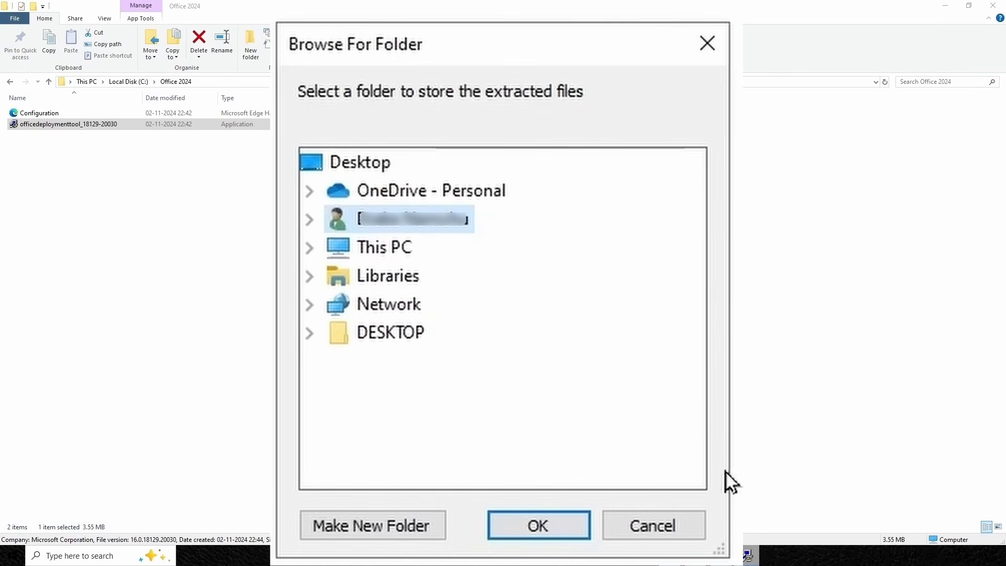
{"action": "left_click", "coordinate": [468, 272]}
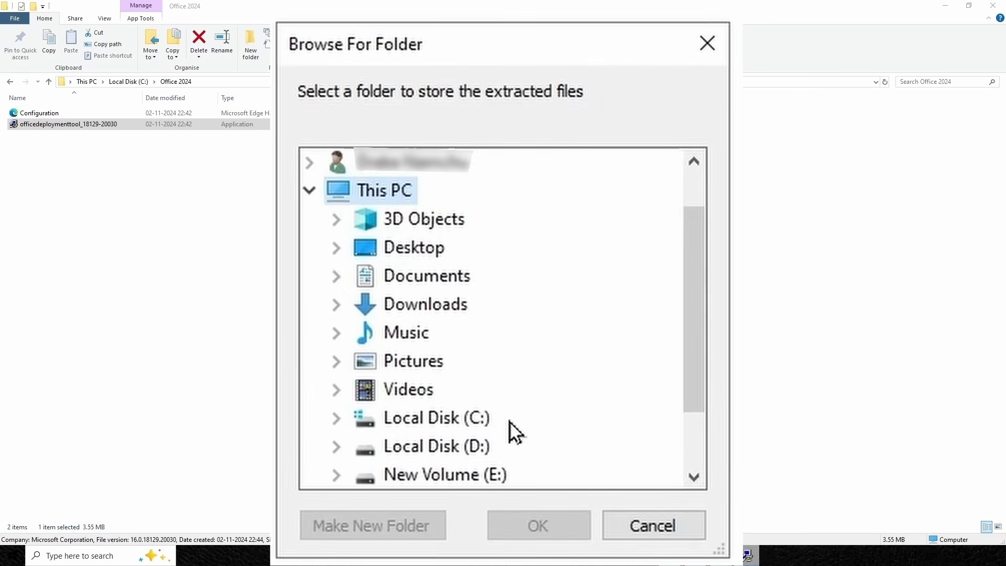
{"action": "left_click", "coordinate": [479, 419]}
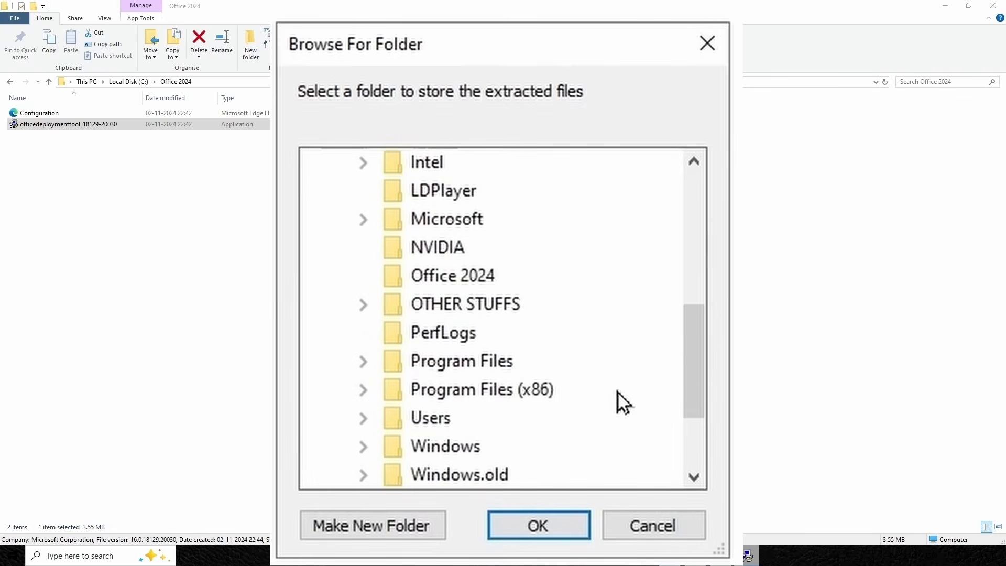
{"action": "left_click", "coordinate": [479, 287]}
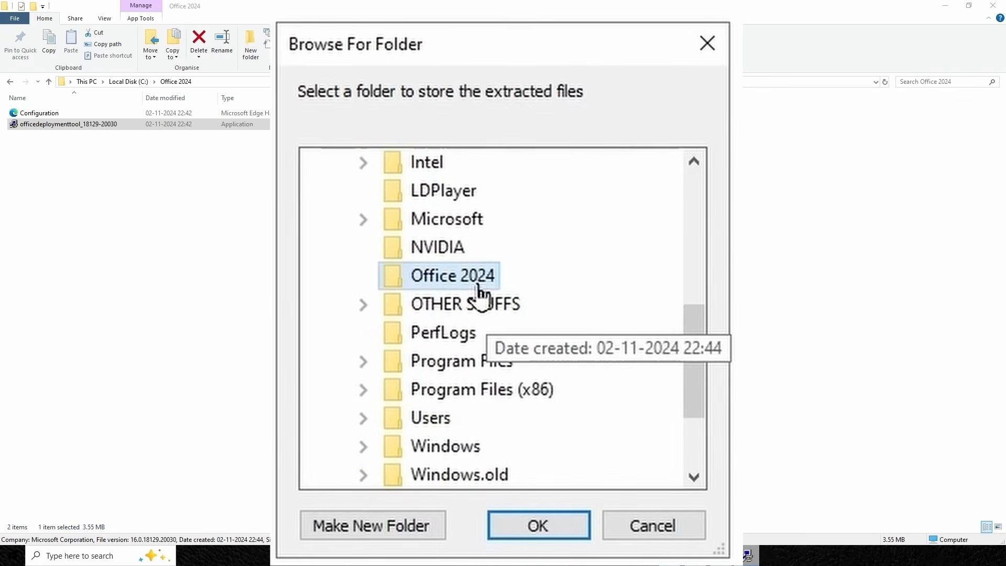
{"action": "left_click", "coordinate": [544, 526]}
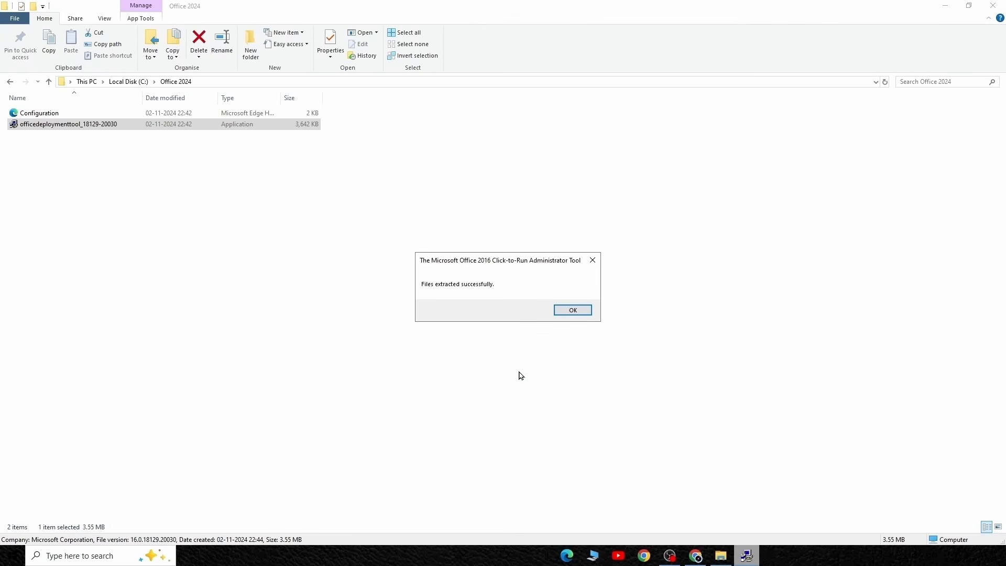
{"action": "left_click", "coordinate": [572, 310]}
Step: Minimise the File Explorer window, search Windows for "command" and run Command Prompt as administrator
{"action": "left_click", "coordinate": [946, 7]}
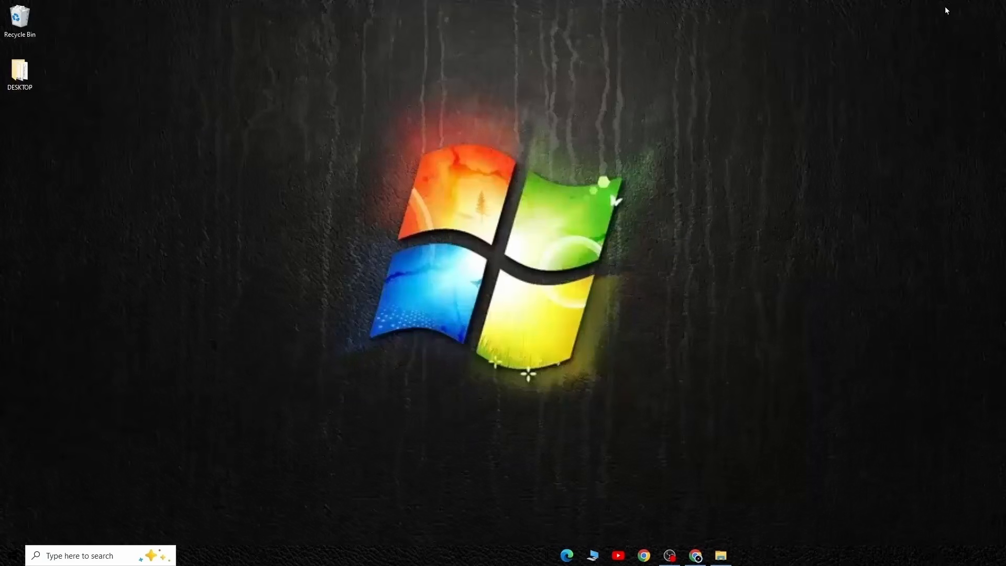
{"action": "left_click", "coordinate": [109, 555]}
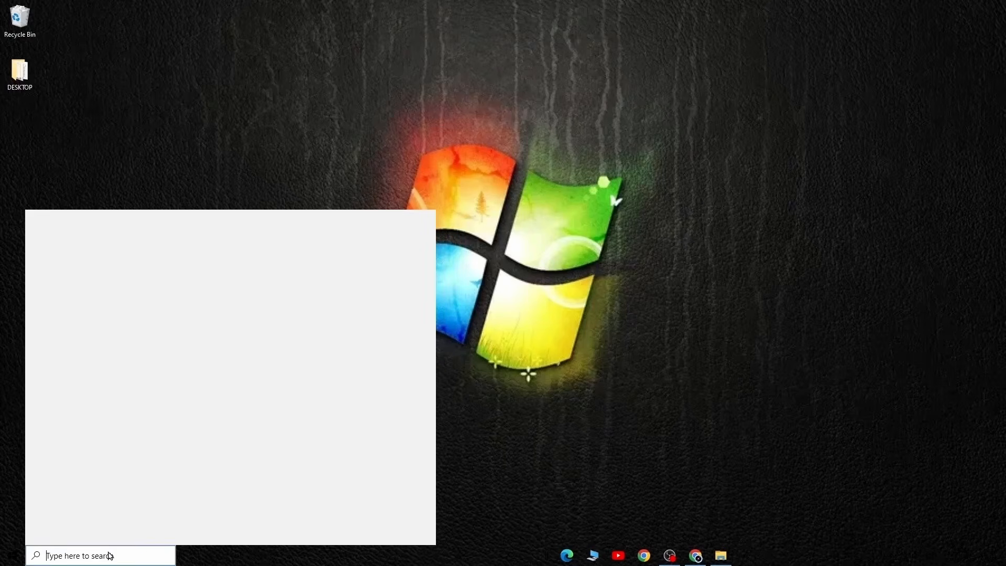
{"action": "type", "text": "command"}
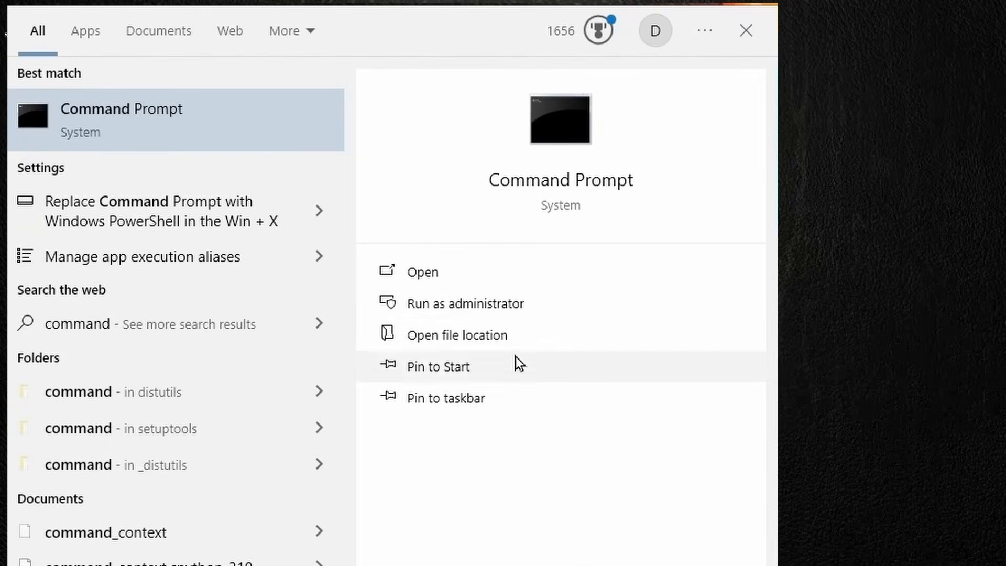
{"action": "left_click", "coordinate": [502, 309]}
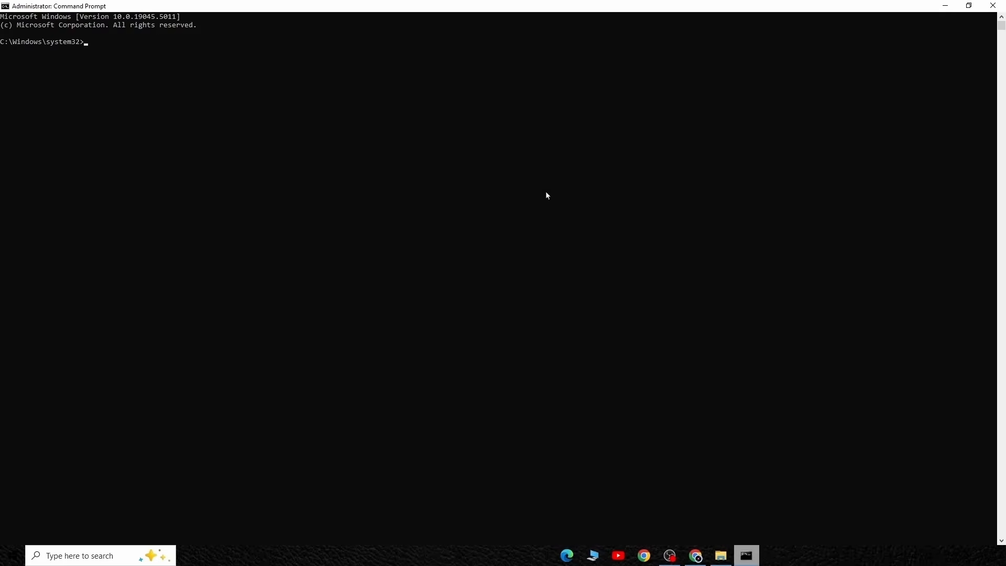
Step: Copy the Office 2024 folder's path from File Explorer and change the Command Prompt directory with cd C:\Office 2024
{"action": "left_click", "coordinate": [721, 556]}
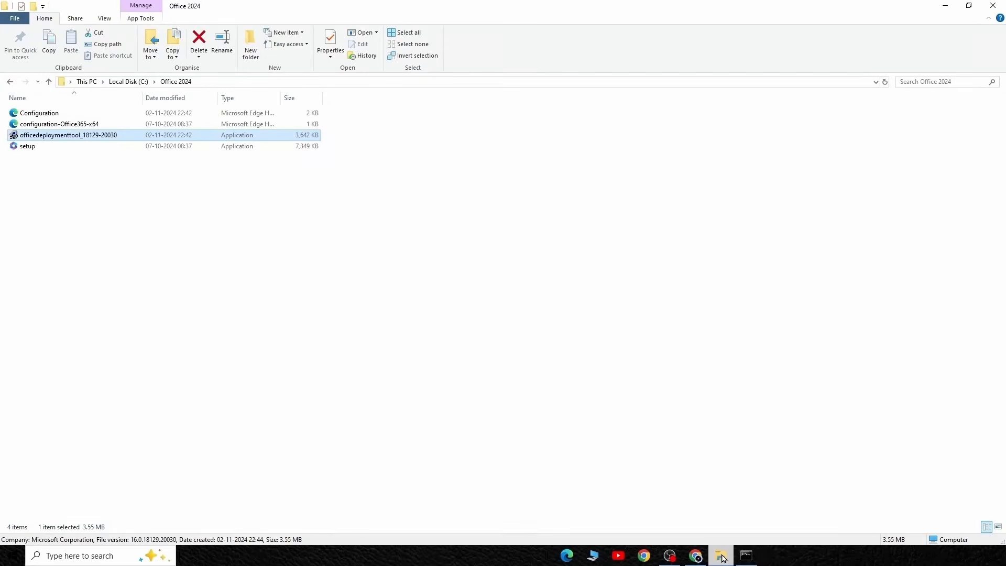
{"action": "left_click", "coordinate": [875, 83]}
{"action": "key", "text": "ctrl+c"}
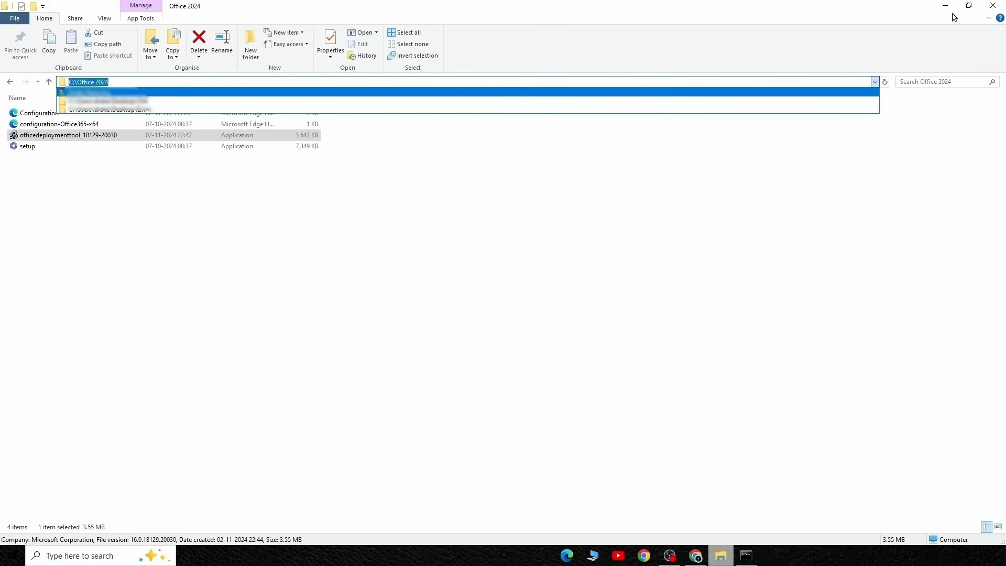
{"action": "left_click", "coordinate": [945, 10]}
{"action": "left_click", "coordinate": [946, 9]}
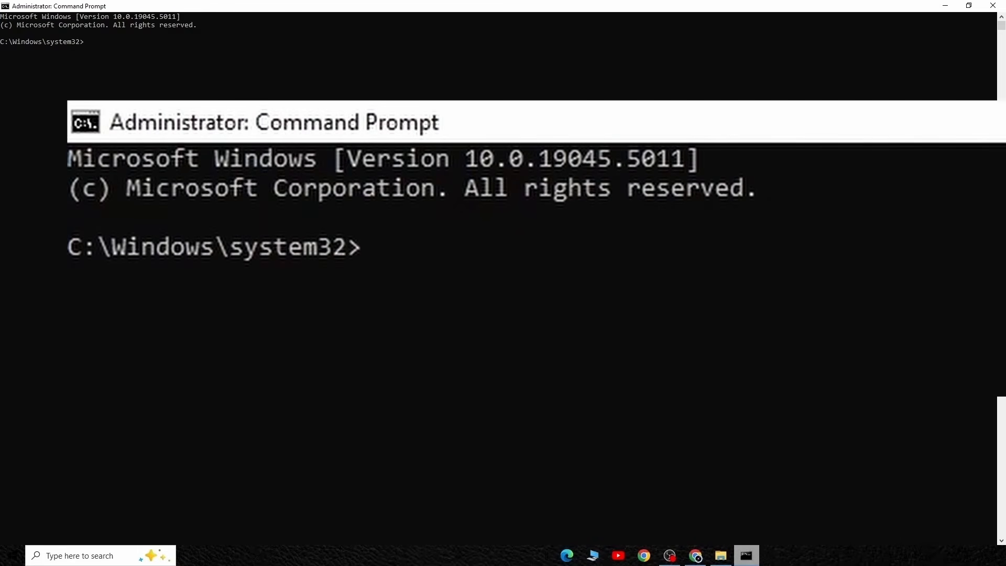
{"action": "type", "text": "cd"}
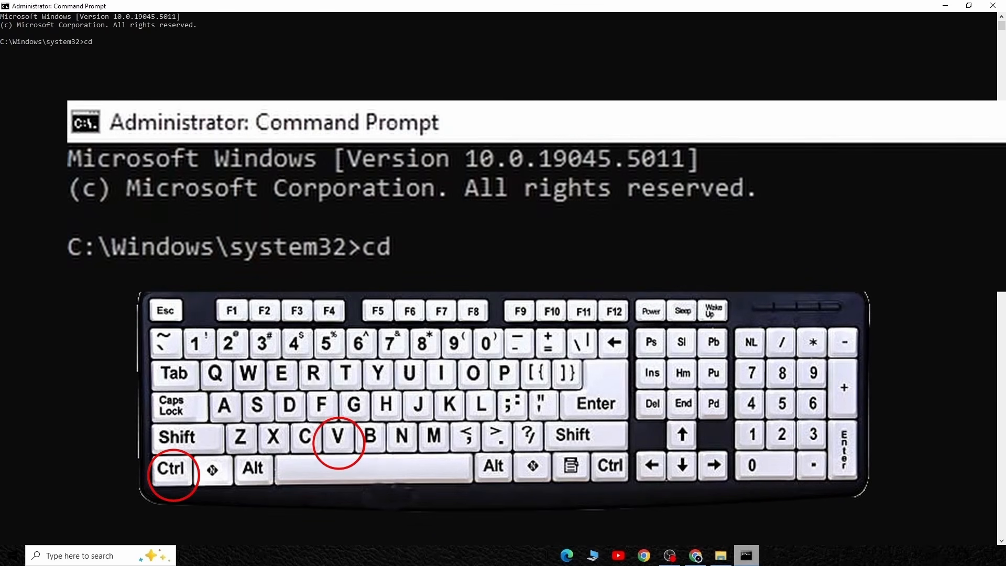
{"action": "key", "text": "ctrl+v"}
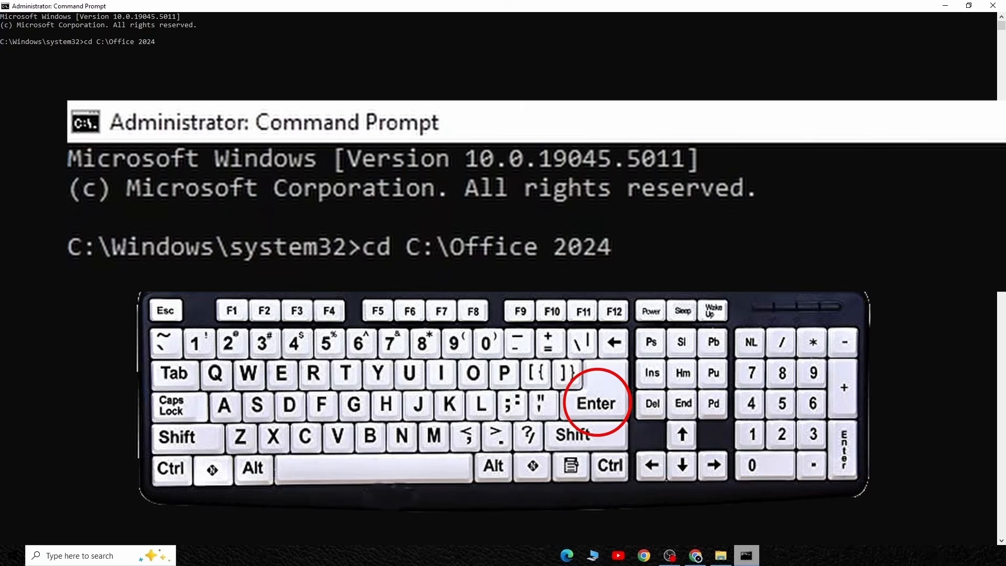
{"action": "key", "text": "Return"}
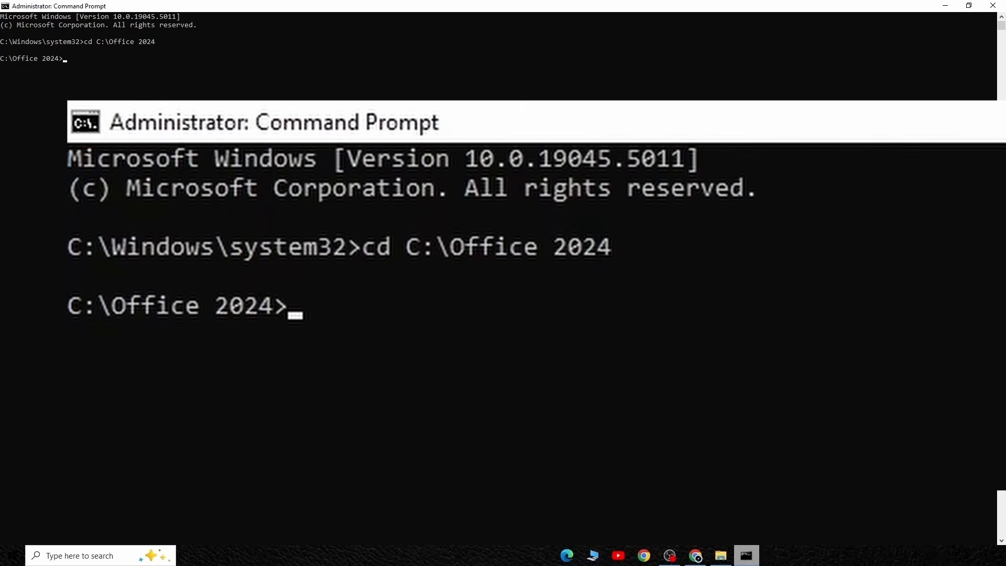
Step: Install Office by running setup /configure configuration.xml from the C:\Office 2024 directory
{"action": "type", "text": "setup"}
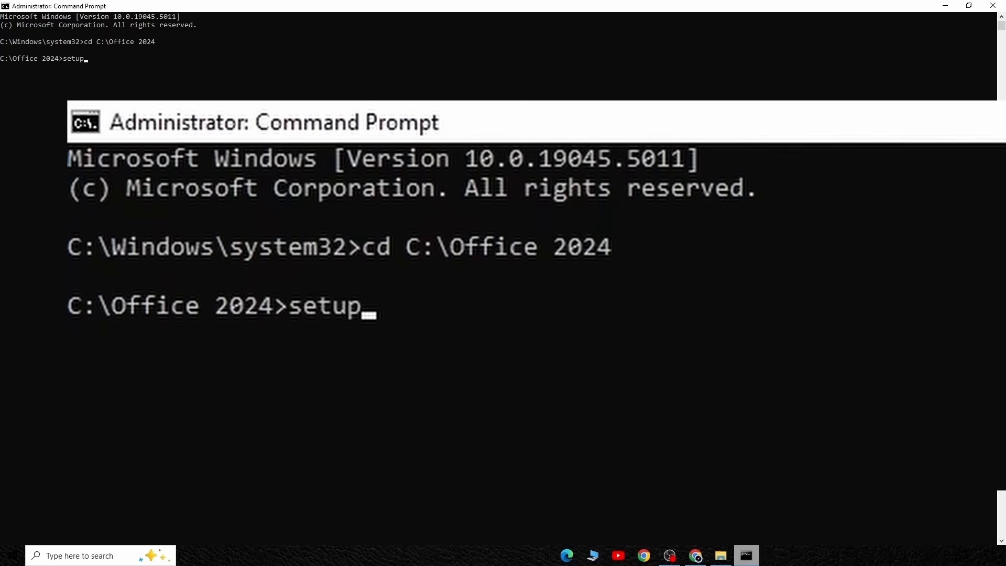
{"action": "type", "text": " /confi"}
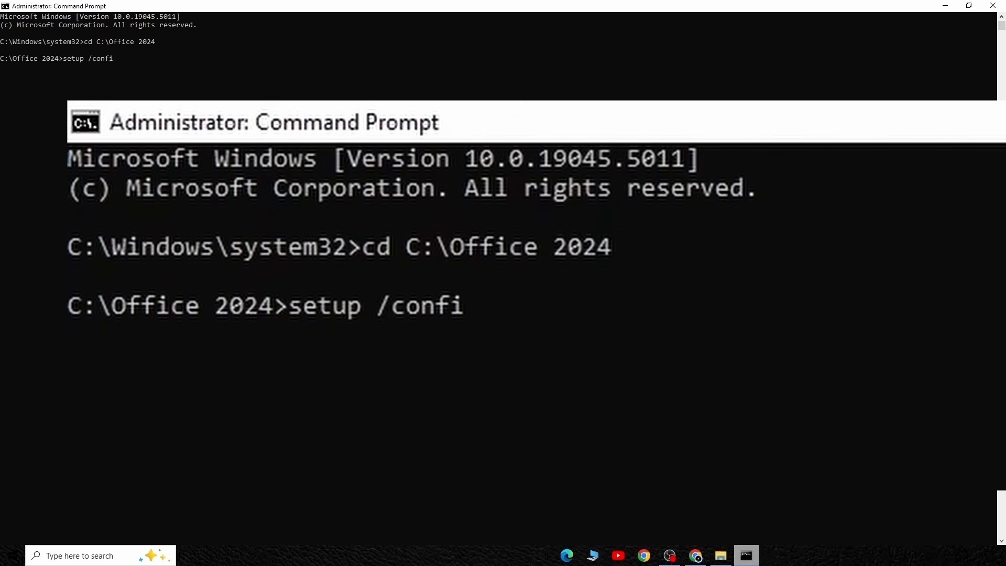
{"action": "type", "text": "gure"}
{"action": "type", "text": " con"}
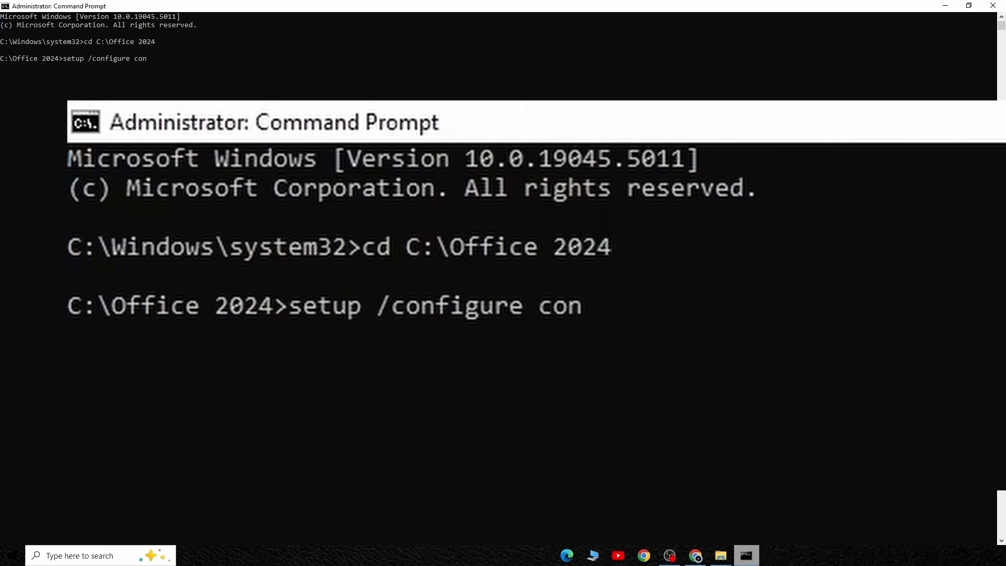
{"action": "type", "text": "figuration"}
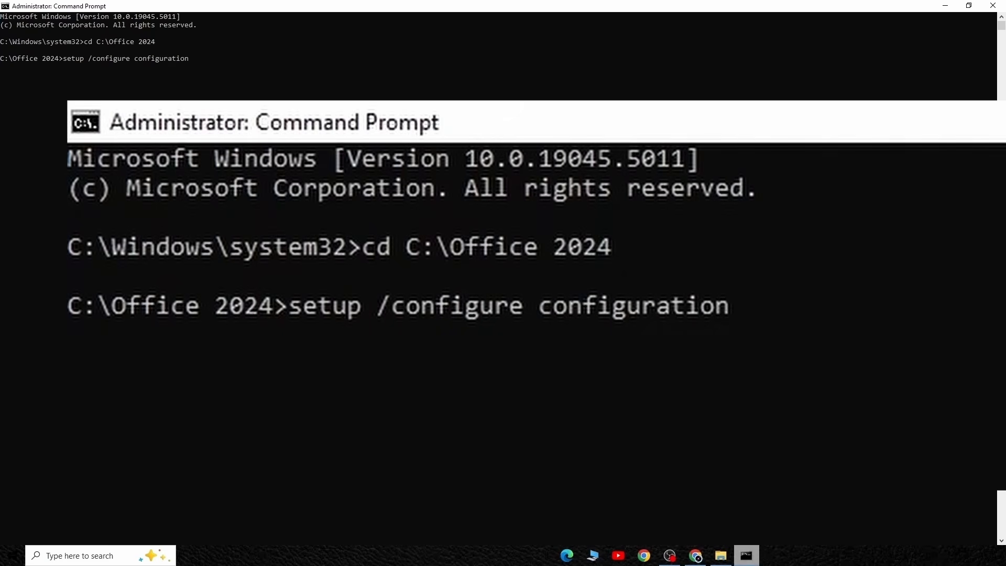
{"action": "type", "text": ".xml"}
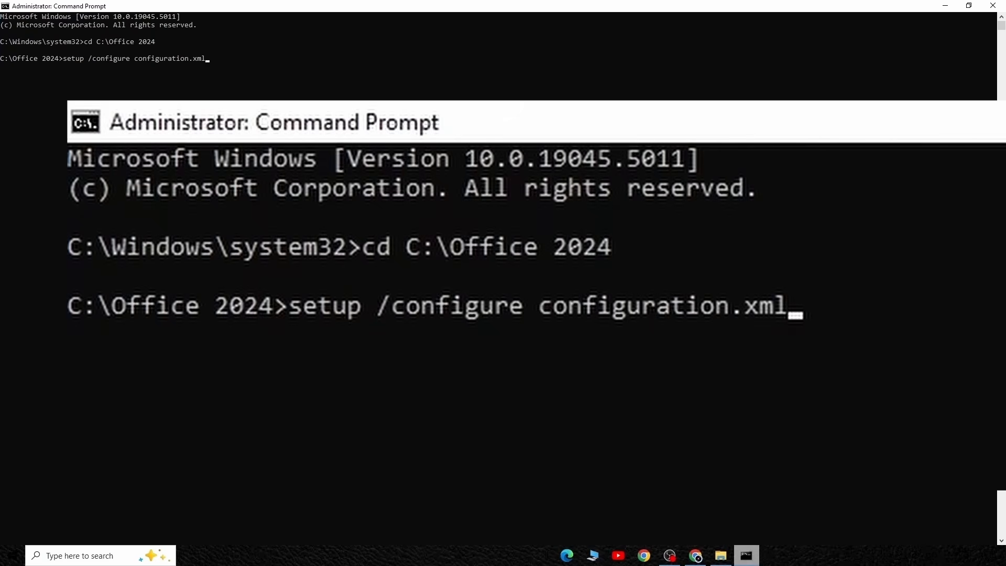
{"action": "key", "text": "Return"}
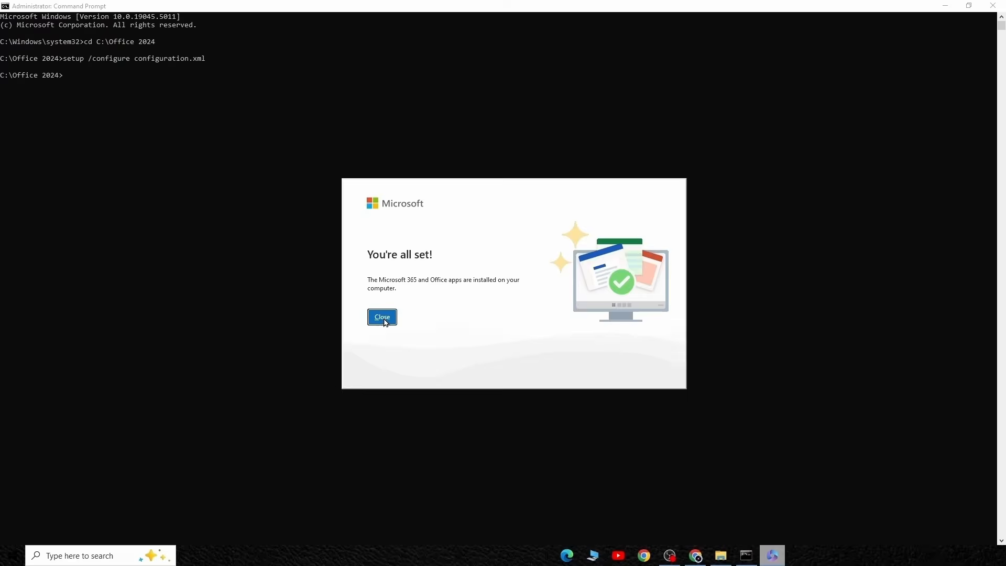
{"action": "left_click", "coordinate": [383, 318]}
Step: Minimise Command Prompt, open Word to check the product and activation information on its Account page, and close Word
{"action": "left_click", "coordinate": [944, 8]}
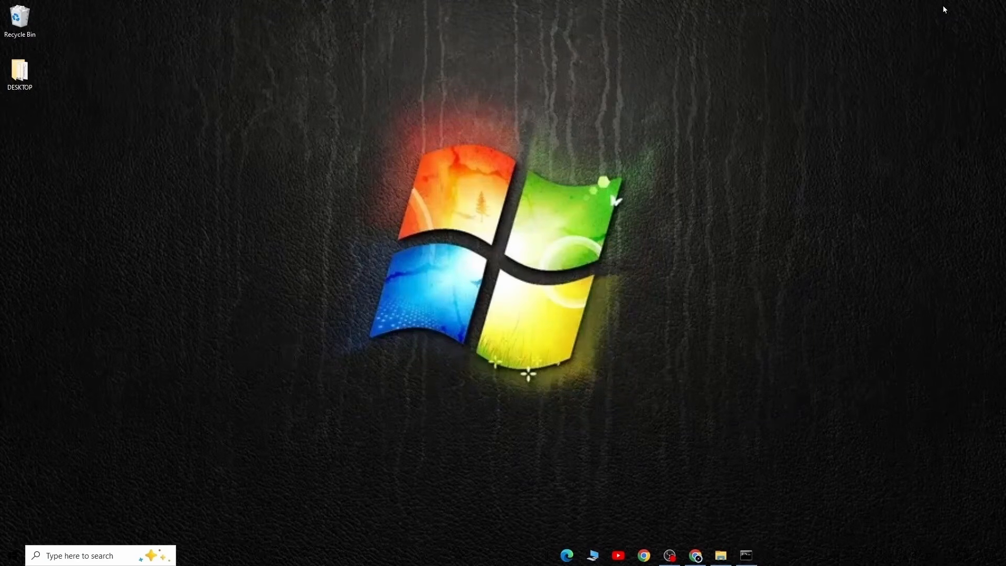
{"action": "left_click", "coordinate": [13, 555]}
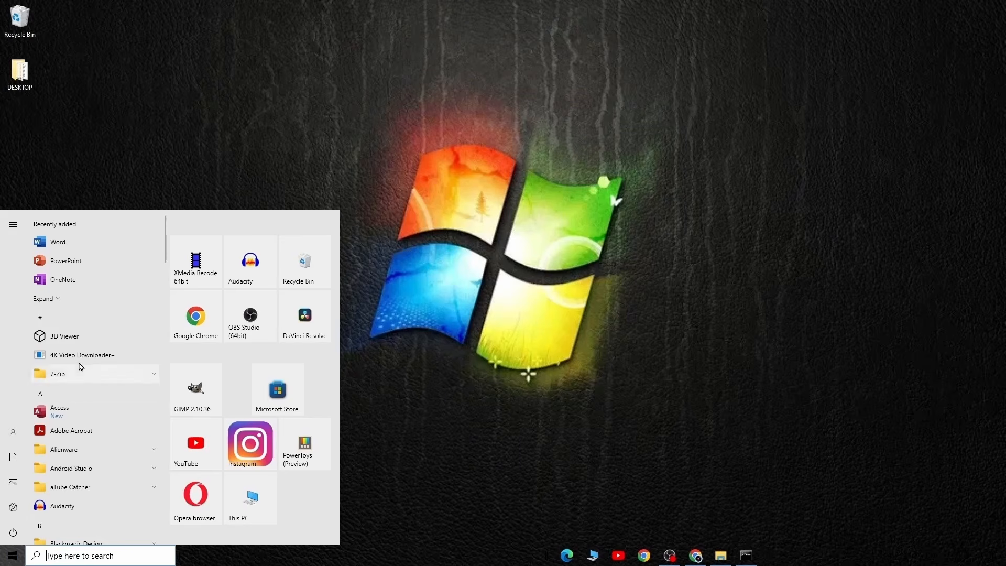
{"action": "left_click", "coordinate": [87, 243]}
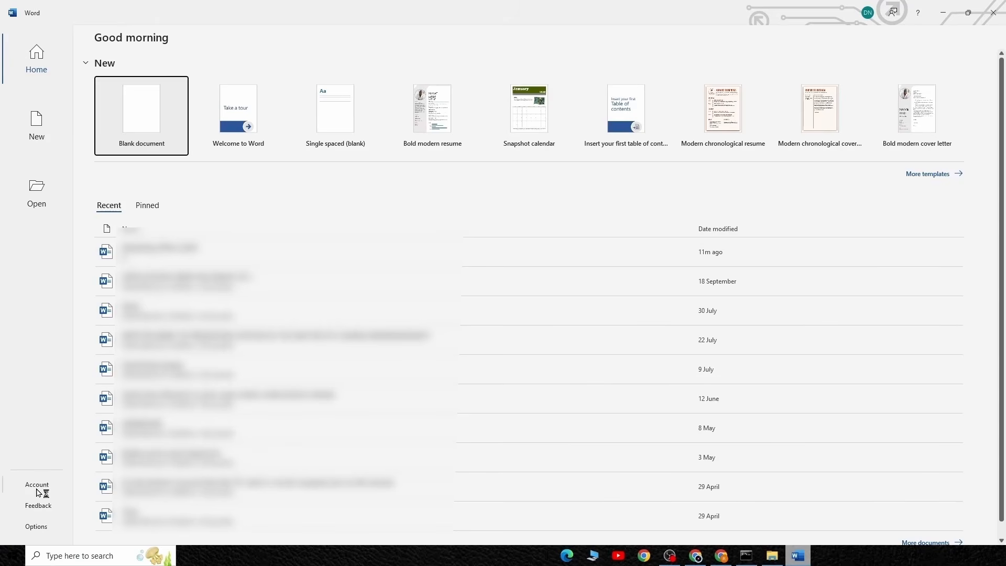
{"action": "left_click", "coordinate": [36, 484]}
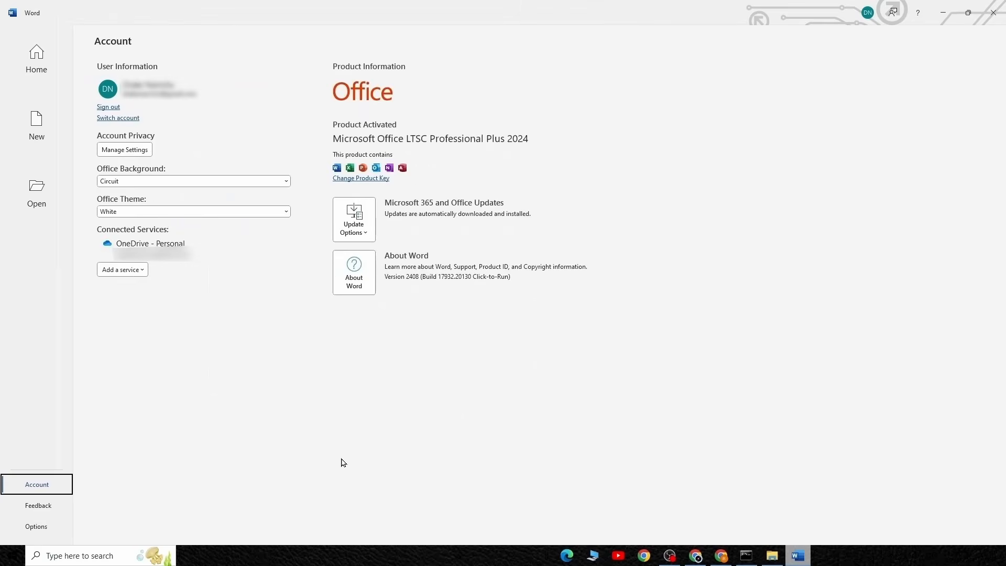
{"action": "left_click", "coordinate": [987, 19]}
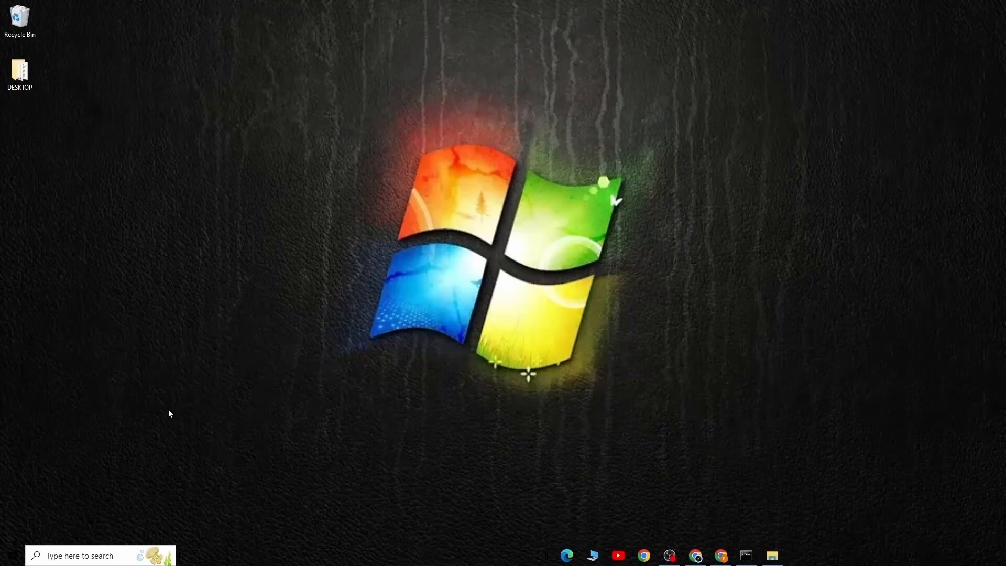
Step: Open Excel from the recently added apps and check the product and activation information on its Account page
{"action": "left_click", "coordinate": [12, 555]}
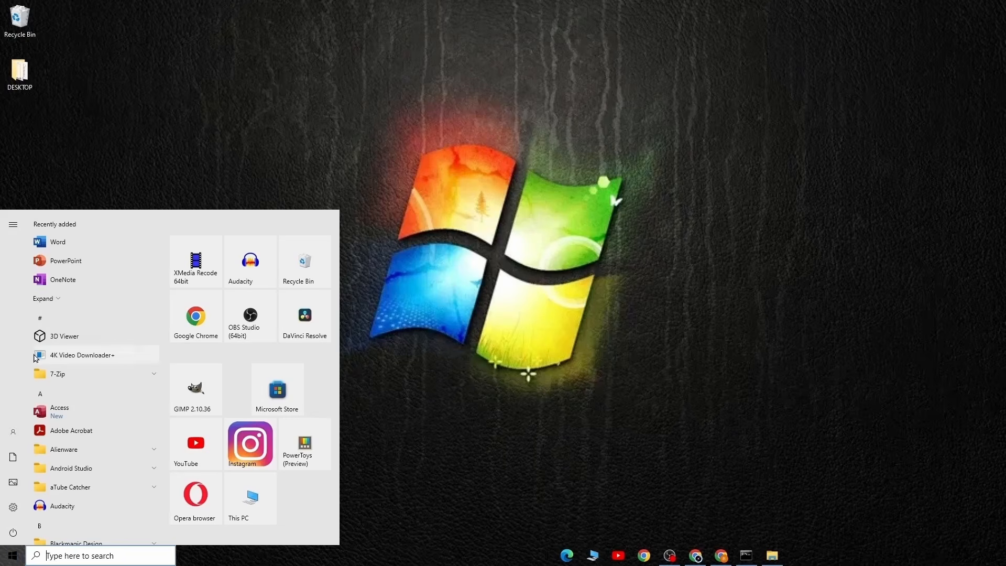
{"action": "left_click", "coordinate": [62, 299]}
{"action": "left_click", "coordinate": [74, 316]}
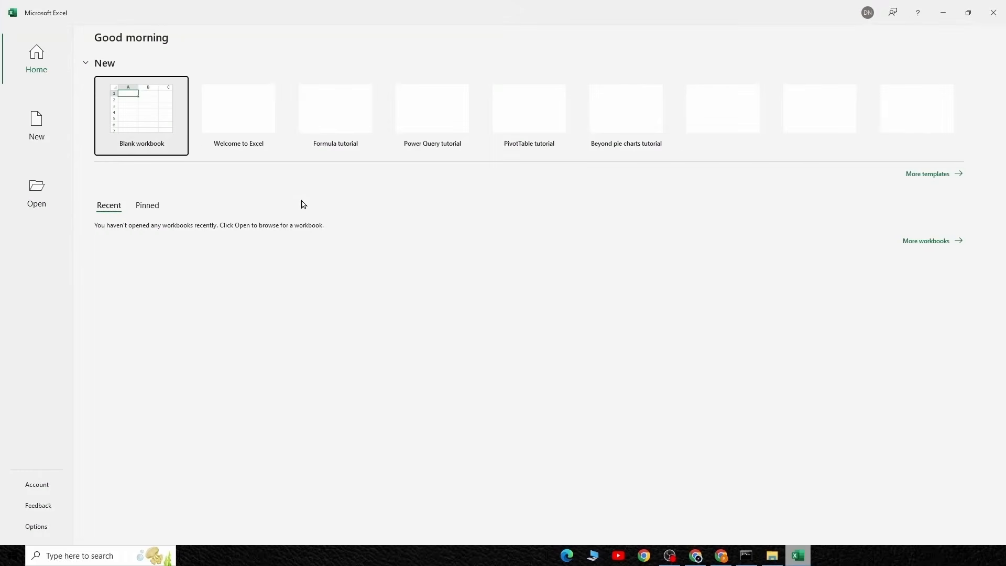
{"action": "left_click", "coordinate": [39, 486]}
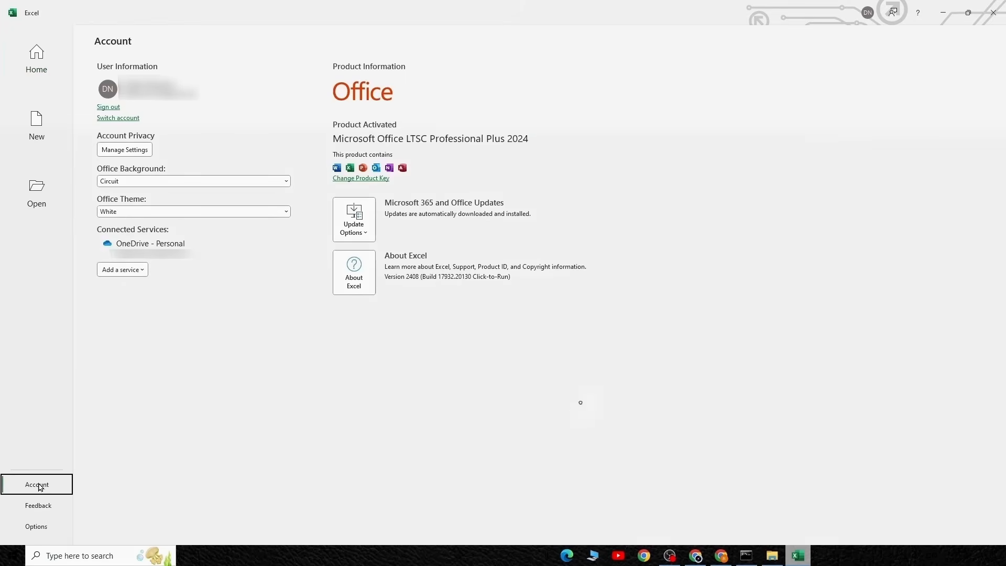